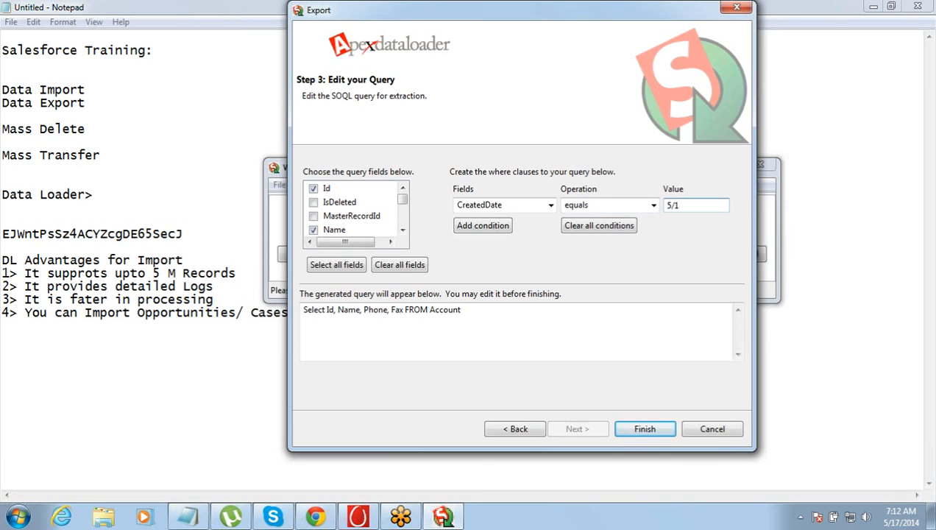
- Try to export the account records with the condition CreatedDate equals 5/15/2014
{"action": "type", "text": "5/2014"}
{"action": "left_click", "coordinate": [479, 228]}
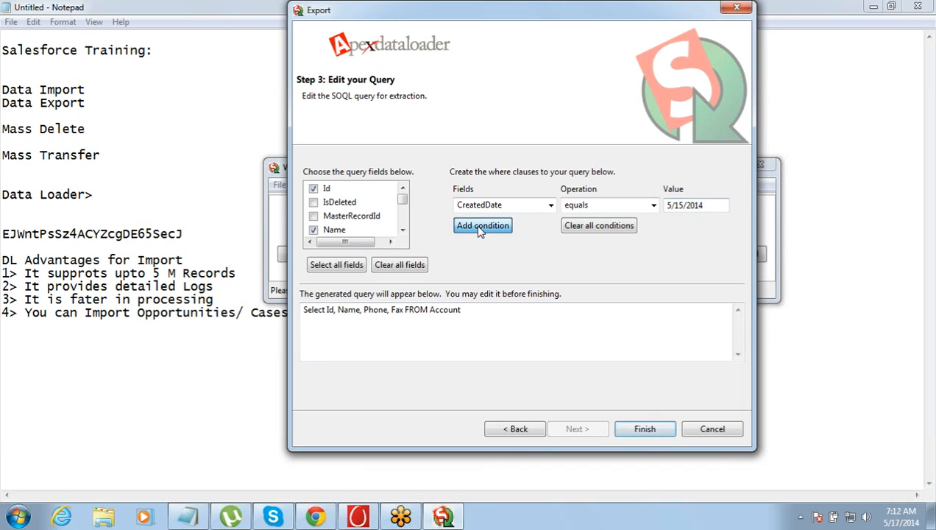
{"action": "left_click", "coordinate": [649, 433]}
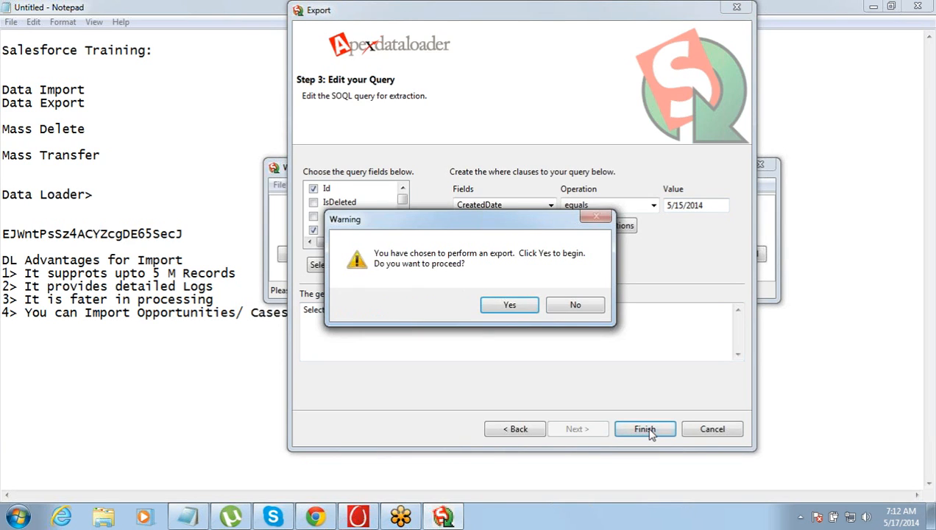
{"action": "left_click", "coordinate": [517, 304]}
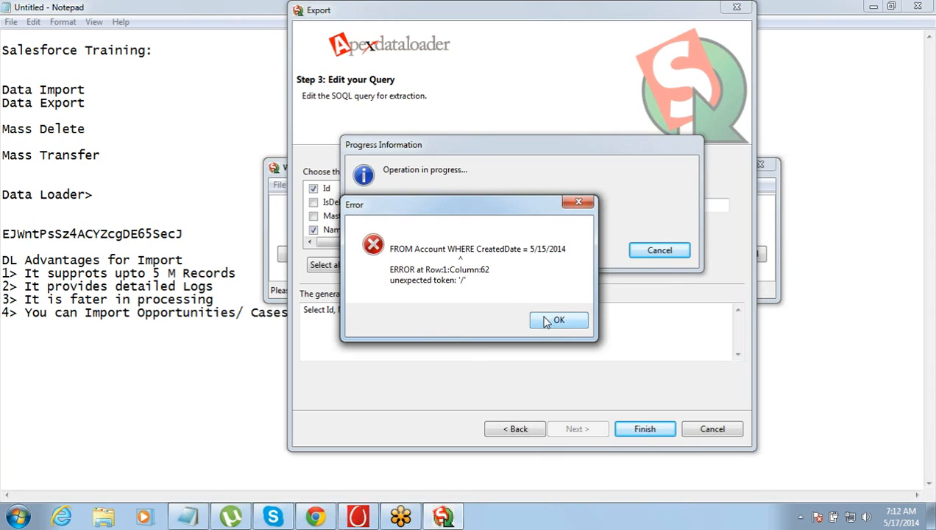
{"action": "left_click", "coordinate": [546, 321]}
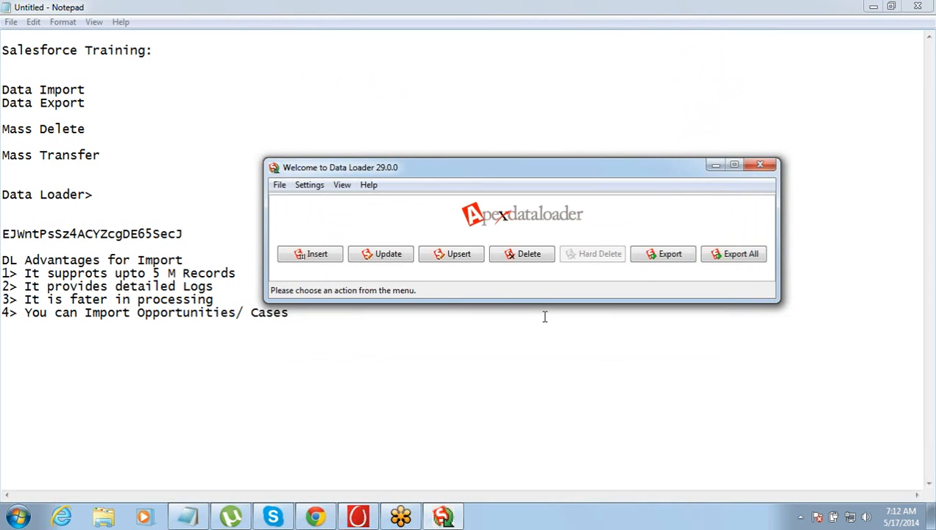
- Start a new export of the Account object to extract.csv on the Desktop, replacing the existing file
{"action": "left_click", "coordinate": [660, 260]}
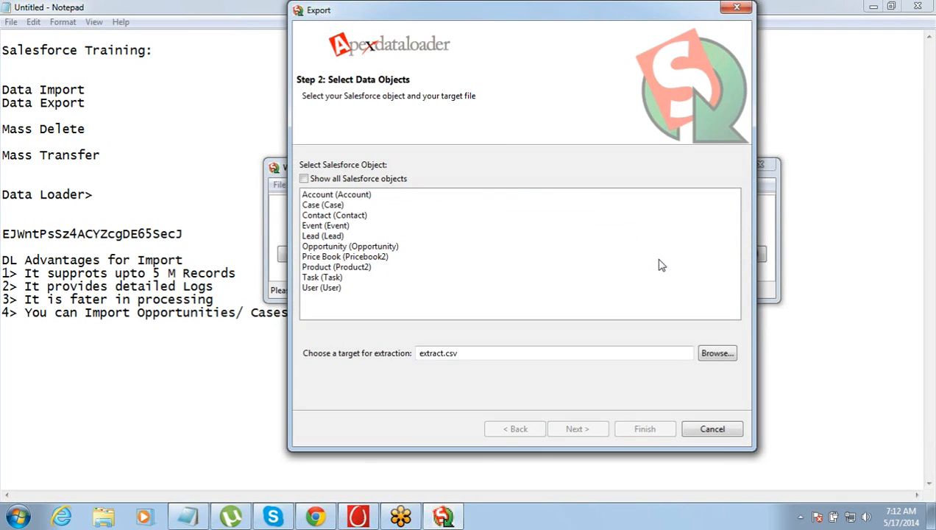
{"action": "left_click", "coordinate": [482, 195]}
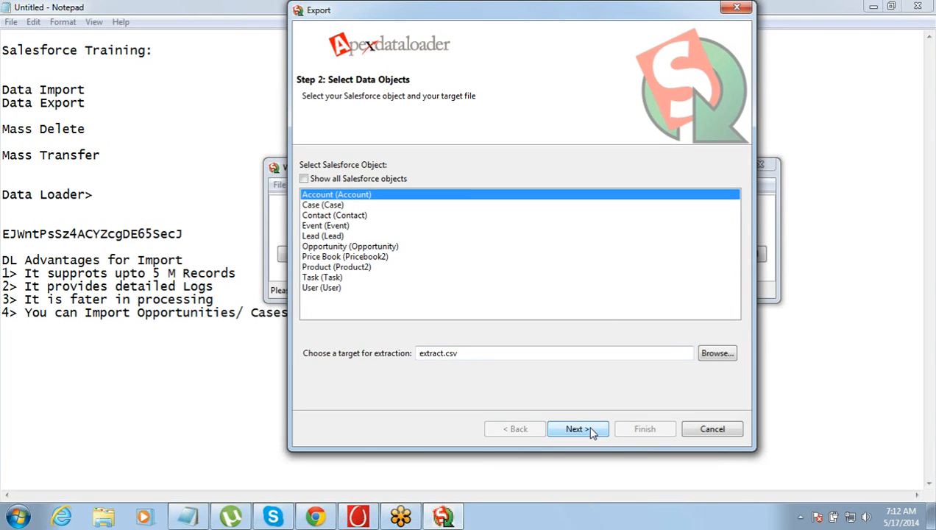
{"action": "left_click", "coordinate": [718, 354]}
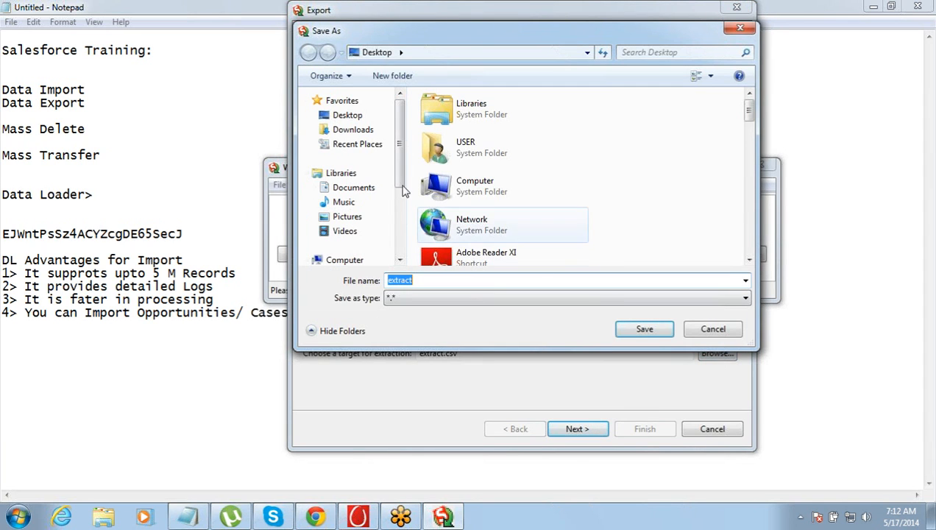
{"action": "left_click", "coordinate": [346, 118]}
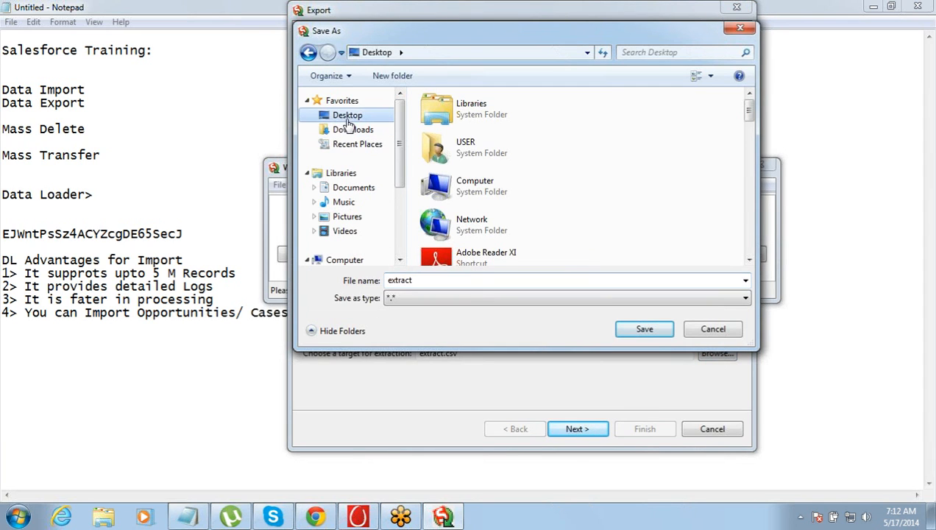
{"action": "left_click", "coordinate": [645, 330]}
{"action": "left_click", "coordinate": [573, 429]}
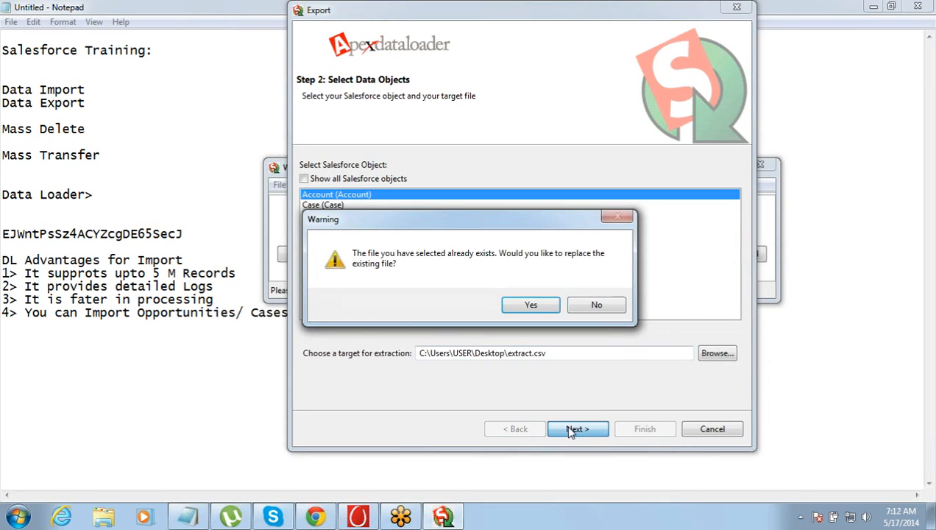
{"action": "left_click", "coordinate": [533, 305]}
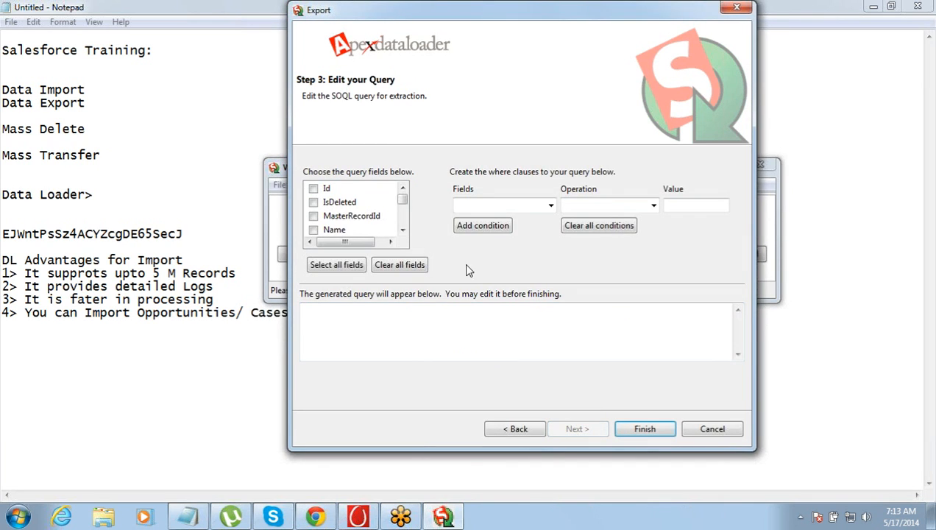
- Include the Id, Name, Phone and Fax fields in the Account query
{"action": "left_click", "coordinate": [314, 188]}
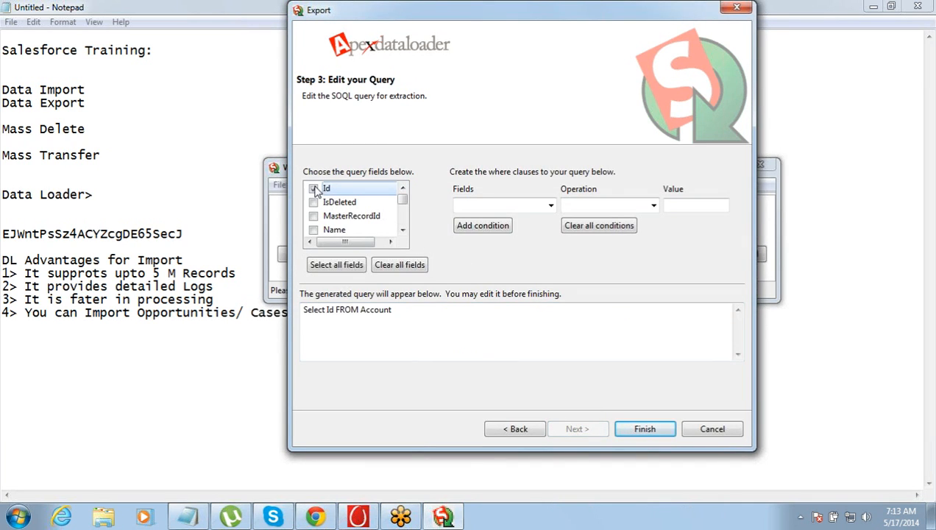
{"action": "left_click", "coordinate": [314, 230]}
{"action": "scroll", "coordinate": [403, 206], "scroll_direction": "down", "scroll_amount": 1}
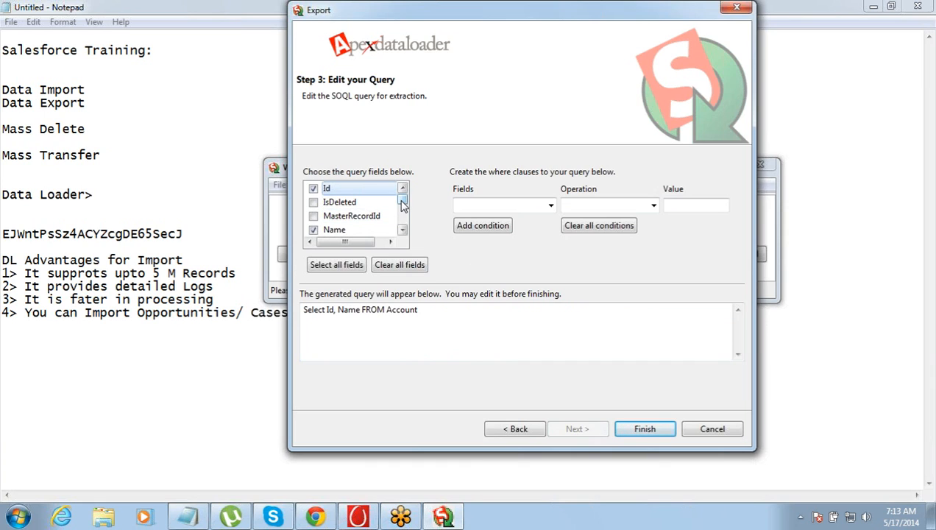
{"action": "left_click_drag", "start_coordinate": [403, 202], "coordinate": [401, 209]}
{"action": "left_click", "coordinate": [314, 188]}
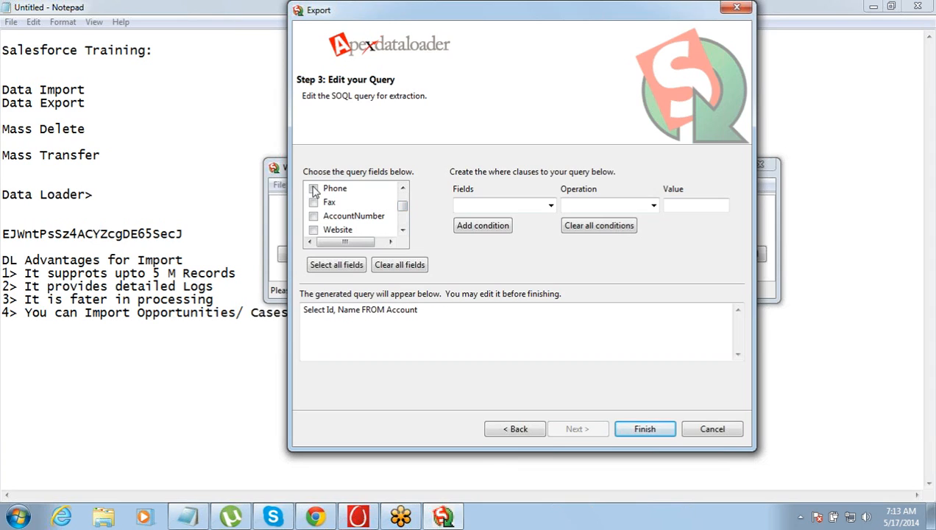
{"action": "left_click", "coordinate": [314, 201]}
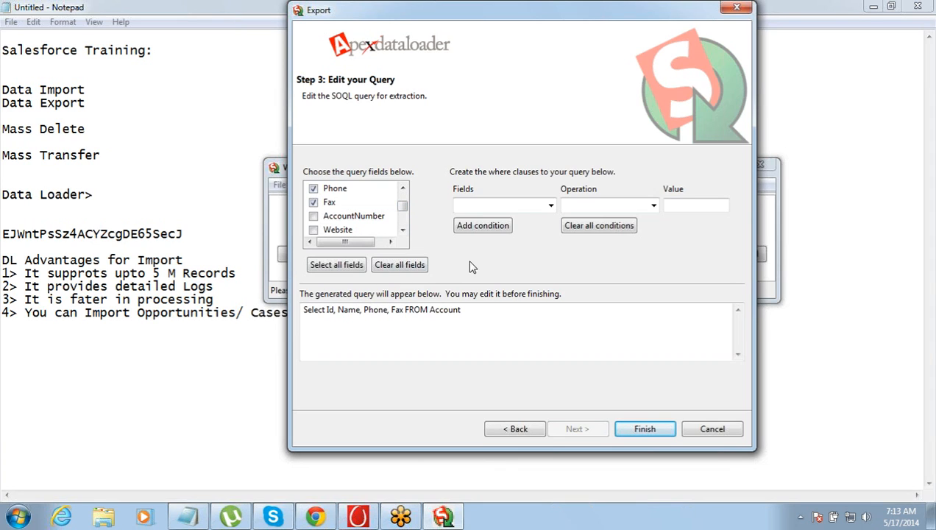
- Run the account export without any where condition
{"action": "left_click", "coordinate": [551, 207]}
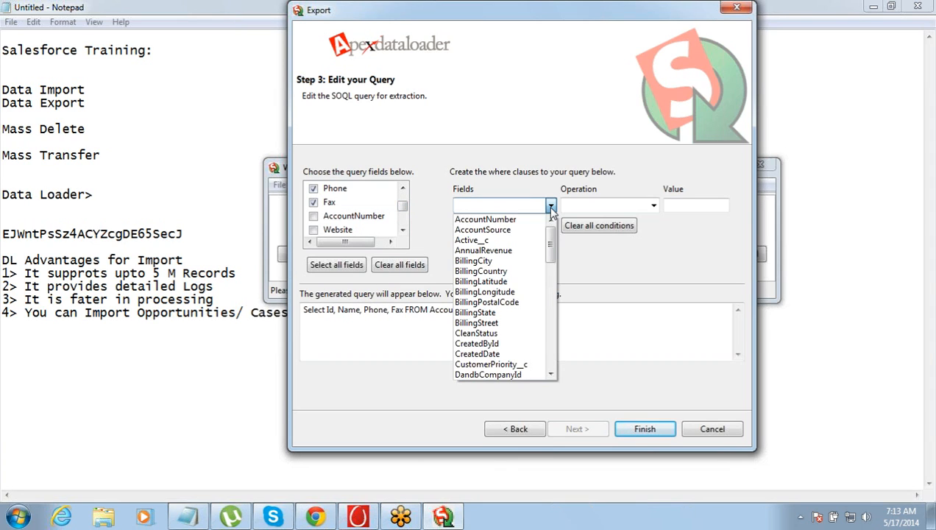
{"action": "left_click_drag", "start_coordinate": [553, 244], "coordinate": [554, 241]}
{"action": "left_click", "coordinate": [520, 132]}
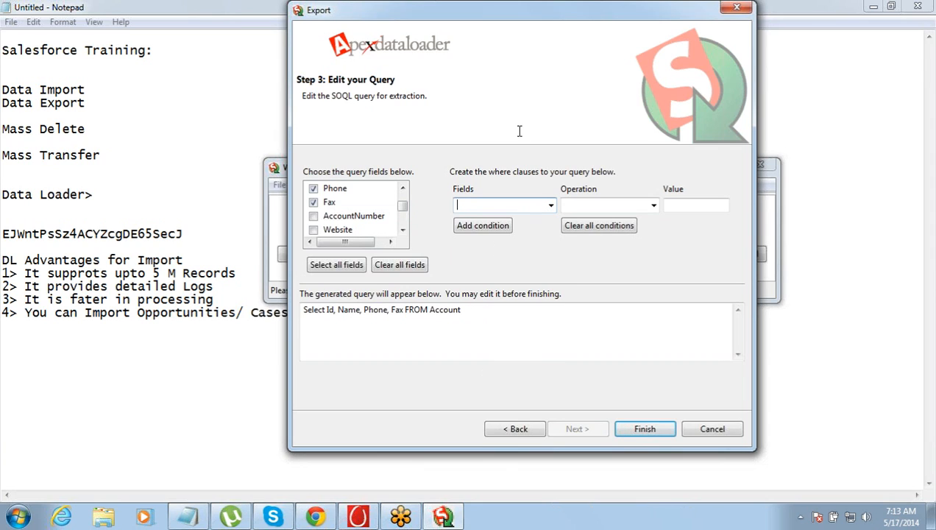
{"action": "left_click", "coordinate": [645, 432]}
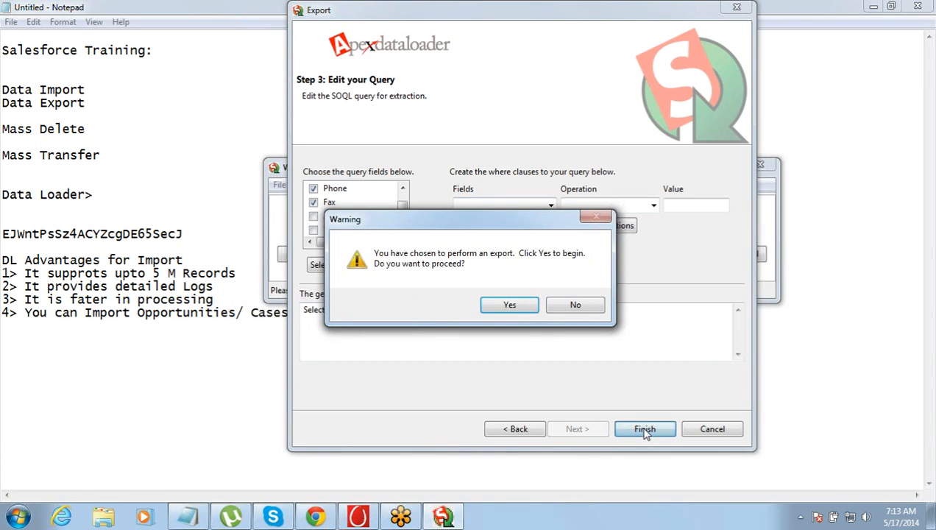
{"action": "left_click", "coordinate": [510, 305]}
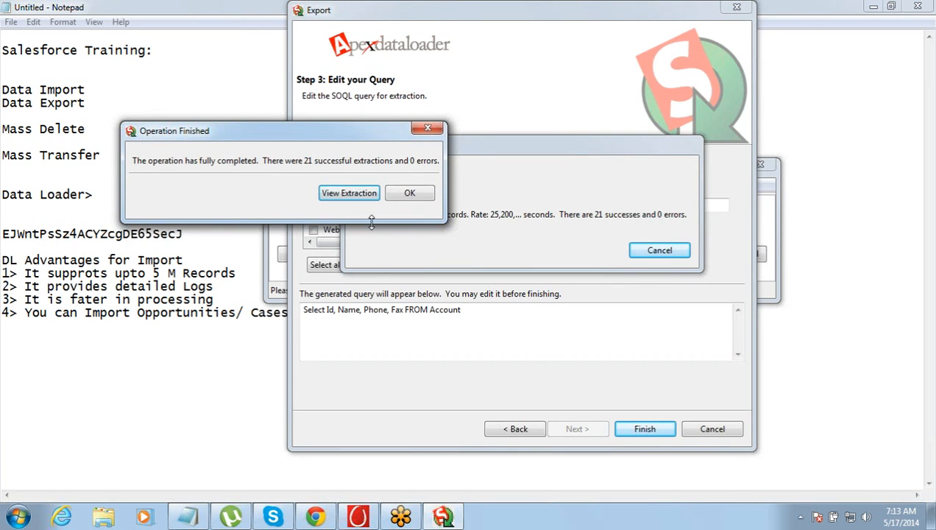
- Review the extracted account records in the CSV viewer and close it
{"action": "left_click_drag", "start_coordinate": [273, 136], "coordinate": [366, 128]}
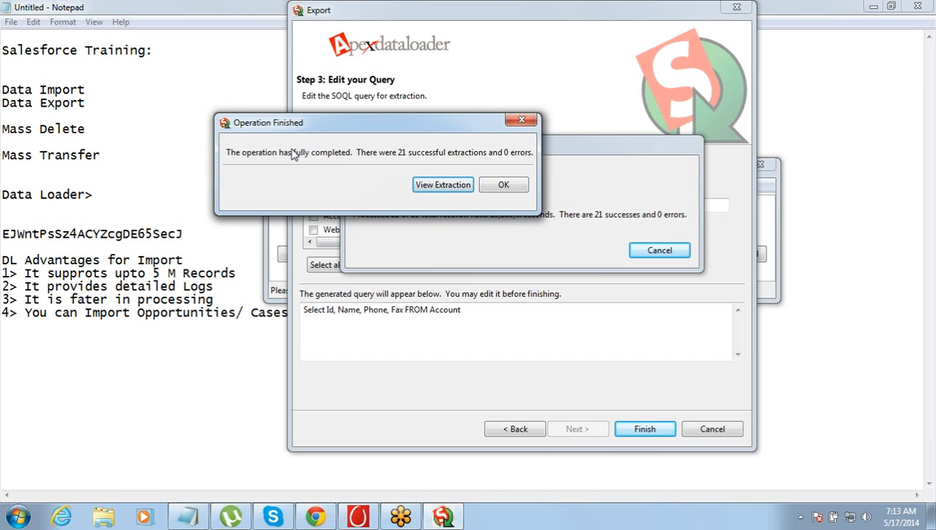
{"action": "left_click", "coordinate": [432, 185]}
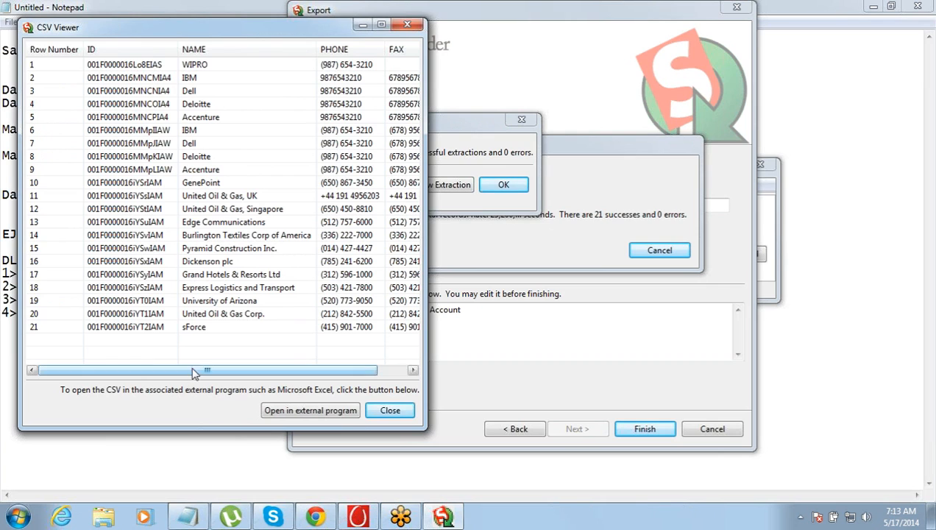
{"action": "mouse_move", "coordinate": [190, 377]}
{"action": "left_mouse_down"}
{"action": "mouse_move", "coordinate": [298, 379]}
{"action": "mouse_move", "coordinate": [166, 375]}
{"action": "mouse_move", "coordinate": [239, 373]}
{"action": "mouse_move", "coordinate": [179, 377]}
{"action": "left_mouse_up"}
{"action": "left_click", "coordinate": [379, 414]}
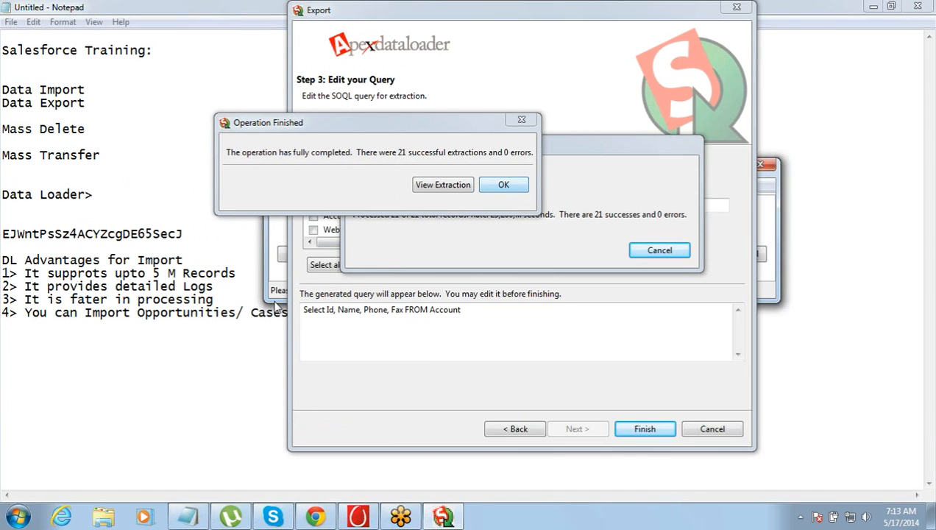
- Open the extract CSV file from the Desktop in Excel and widen columns A to D to show their contents
{"action": "left_click", "coordinate": [14, 520]}
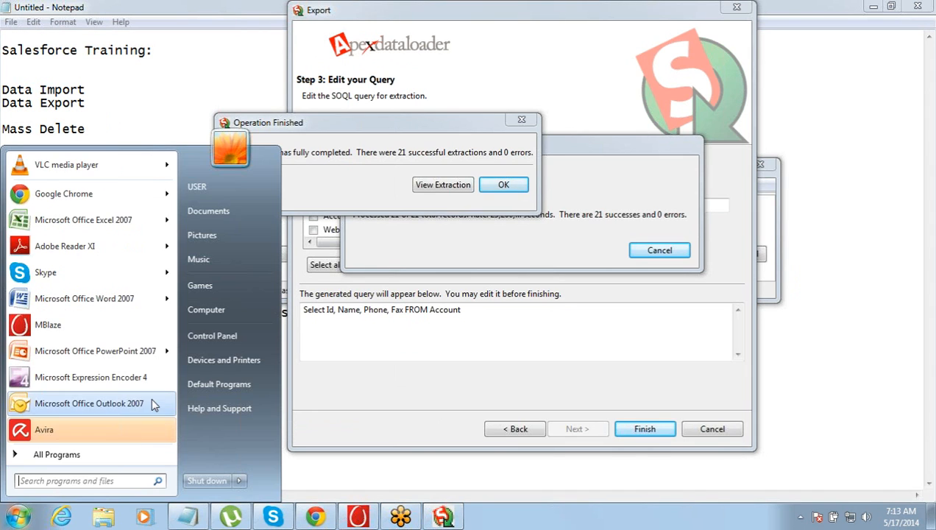
{"action": "left_click", "coordinate": [203, 312]}
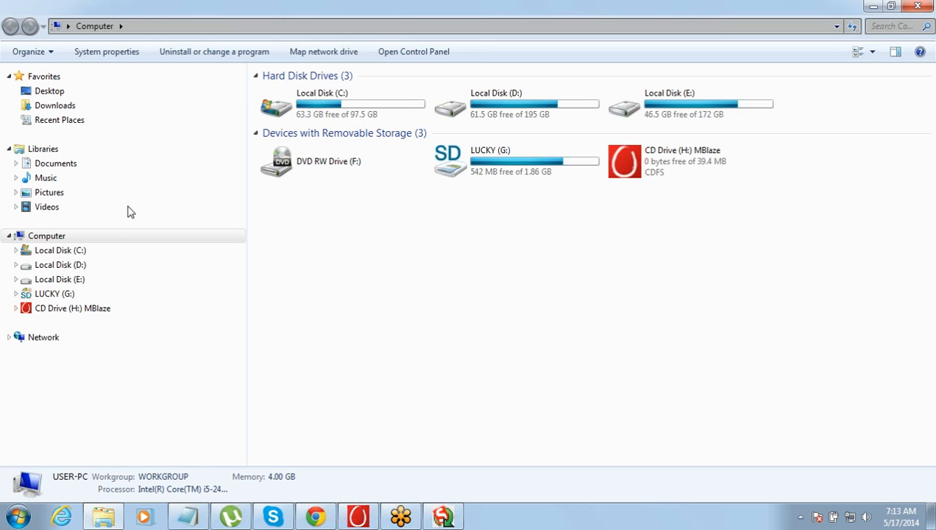
{"action": "left_click", "coordinate": [90, 95]}
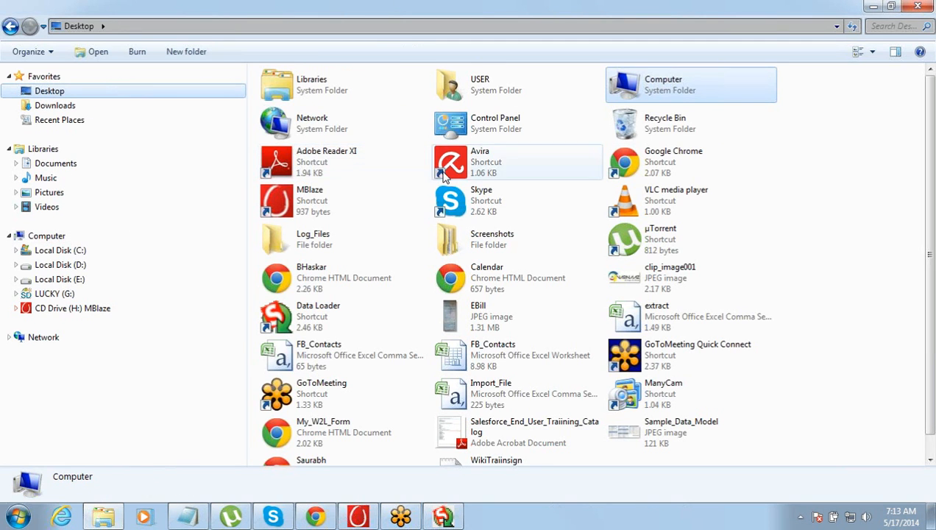
{"action": "left_click", "coordinate": [444, 176]}
{"action": "type", "text": "ex"}
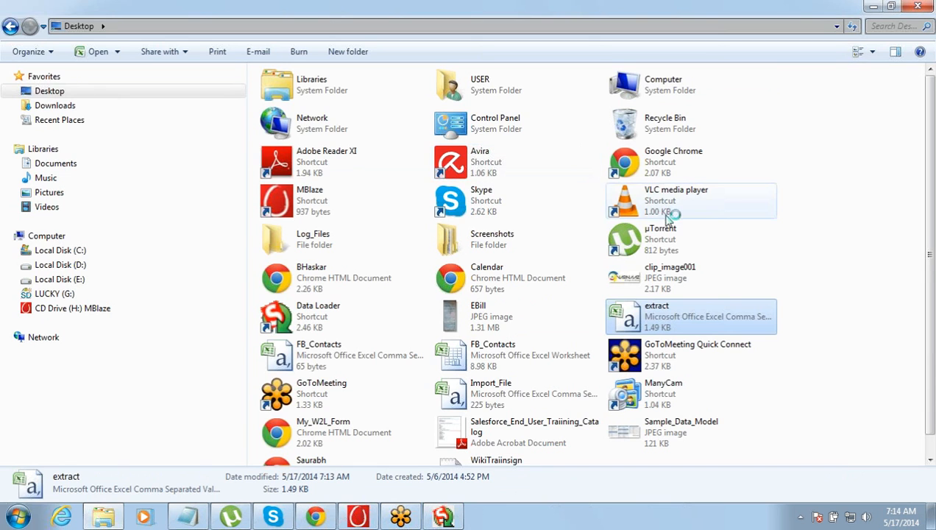
{"action": "double_click", "coordinate": [700, 324]}
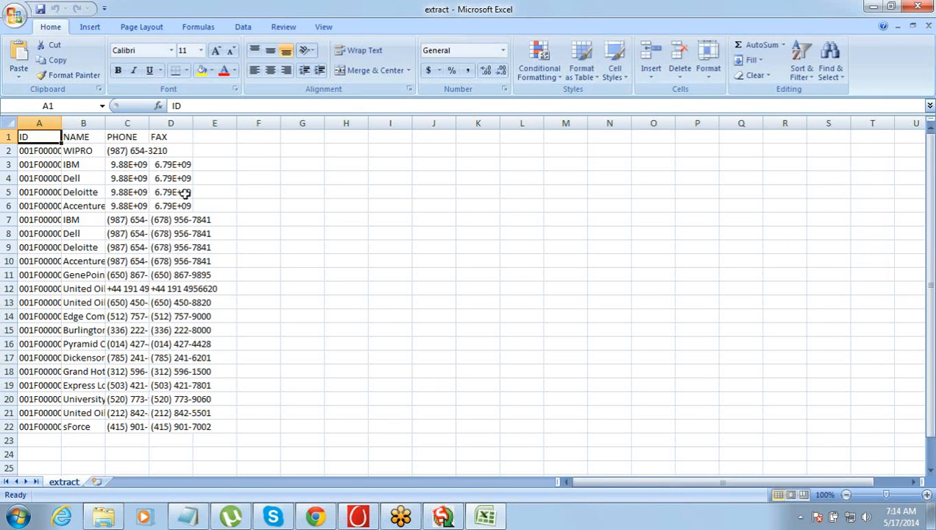
{"action": "left_click_drag", "start_coordinate": [62, 122], "coordinate": [497, 140]}
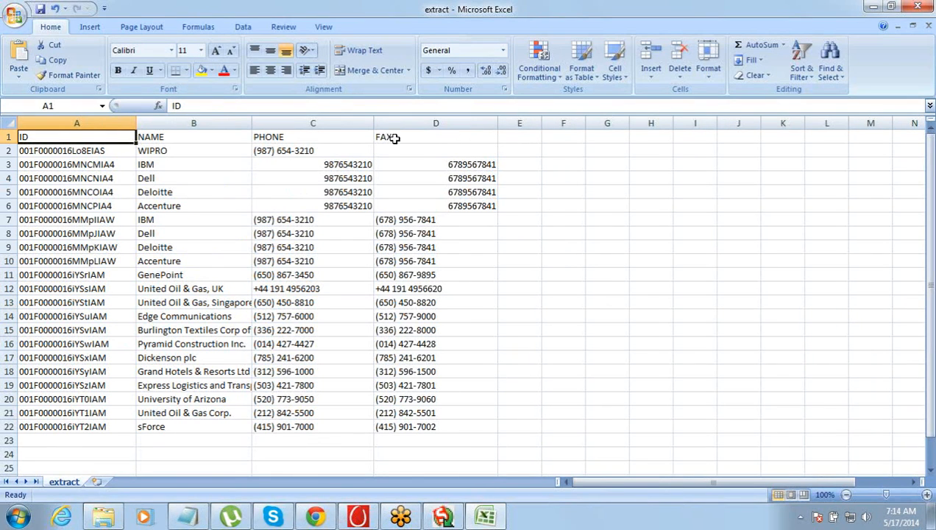
- Examine the first exported account rows across all columns and the FAX values from D2 down to D22
{"action": "left_click", "coordinate": [458, 140]}
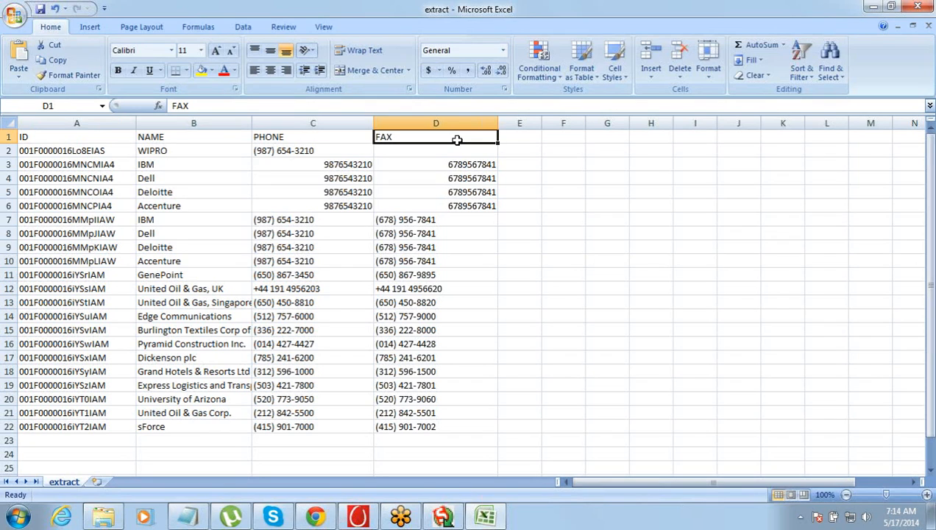
{"action": "key", "text": "Down"}
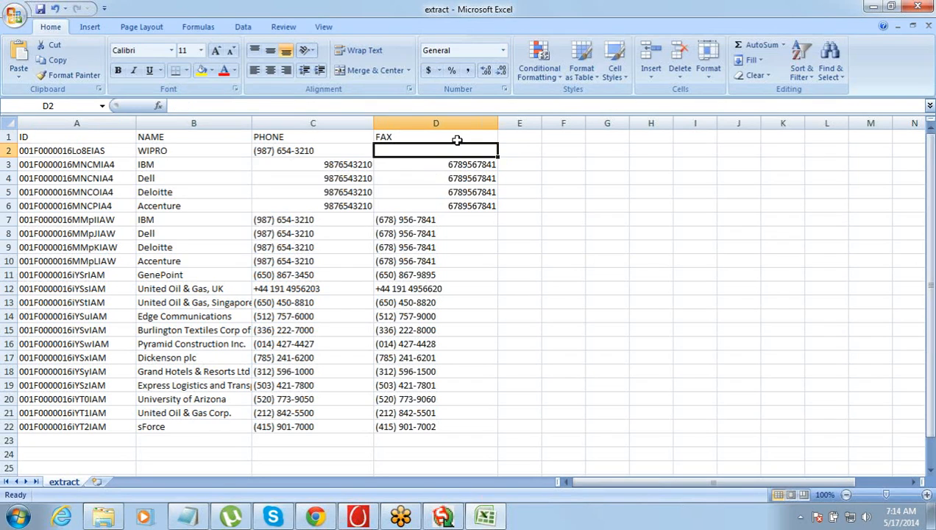
{"action": "key", "text": "Left"}
{"action": "key", "text": "Left"}
{"action": "key", "text": "Left"}
{"action": "key", "text": "Right"}
{"action": "key", "text": "Right"}
{"action": "key", "text": "Right"}
{"action": "key", "text": "Right"}
{"action": "key", "text": "Left"}
{"action": "key", "text": "Home"}
{"action": "key", "text": "Down"}
{"action": "key", "text": "Down"}
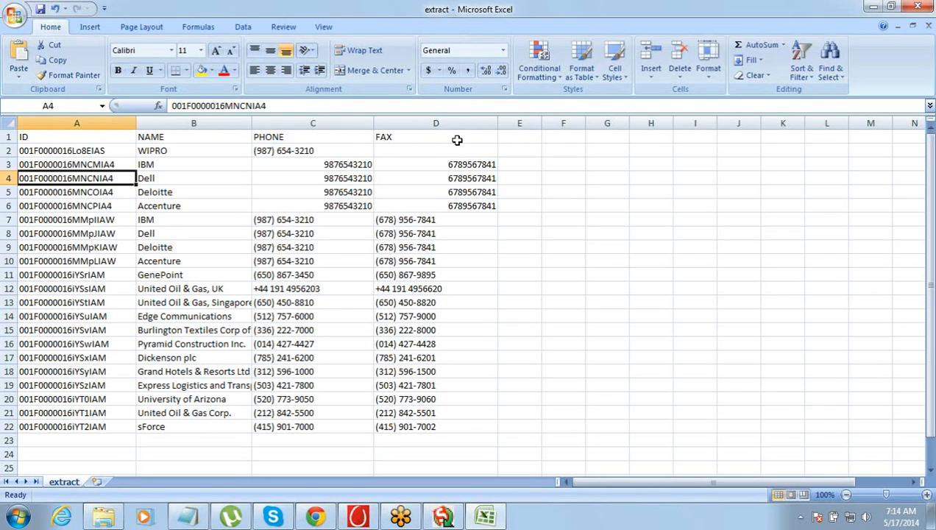
{"action": "key", "text": "Right"}
{"action": "key", "text": "Right"}
{"action": "key", "text": "Right"}
{"action": "key", "text": "Up"}
{"action": "key", "text": "Up"}
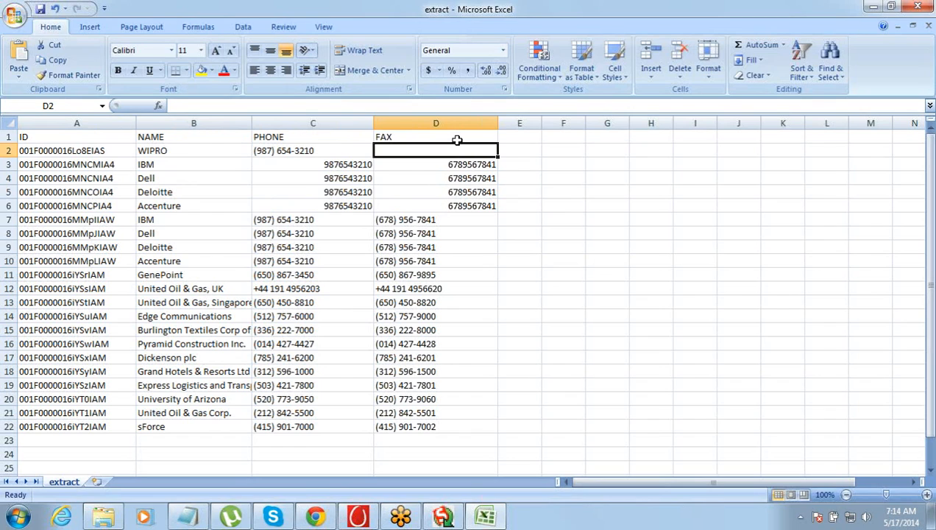
{"action": "key", "text": "shift+Down"}
{"action": "key", "text": "ctrl+shift+Down"}
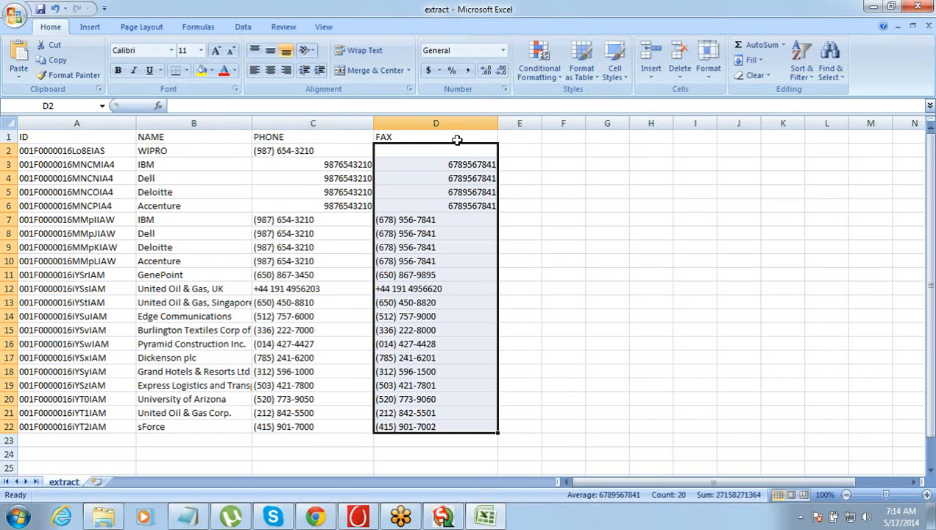
- Examine the record IDs in column A and the other field values of the WIPRO row
{"action": "key", "text": "Left"}
{"action": "key", "text": "Left"}
{"action": "key", "text": "Left"}
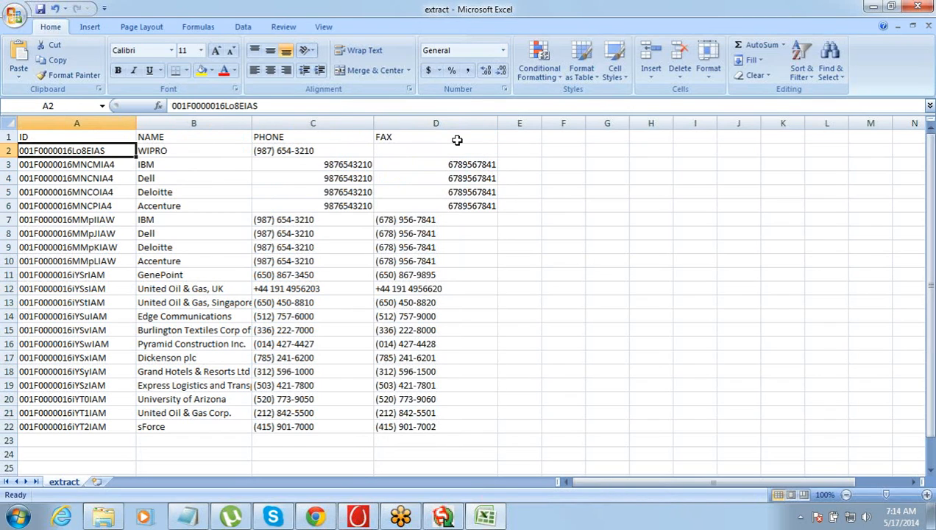
{"action": "key", "text": "ctrl+shift+Down"}
{"action": "key", "text": "Up"}
{"action": "key", "text": "Down"}
{"action": "key", "text": "Right"}
{"action": "key", "text": "Right"}
{"action": "key", "text": "Right"}
{"action": "key", "text": "Right"}
{"action": "key", "text": "Left"}
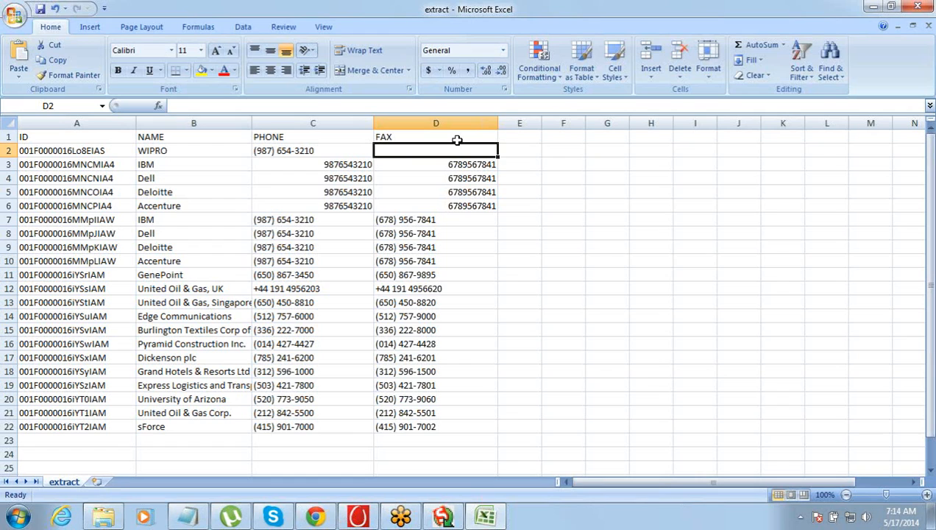
{"action": "left_click", "coordinate": [74, 123]}
{"action": "left_click_drag", "start_coordinate": [58, 150], "coordinate": [57, 312]}
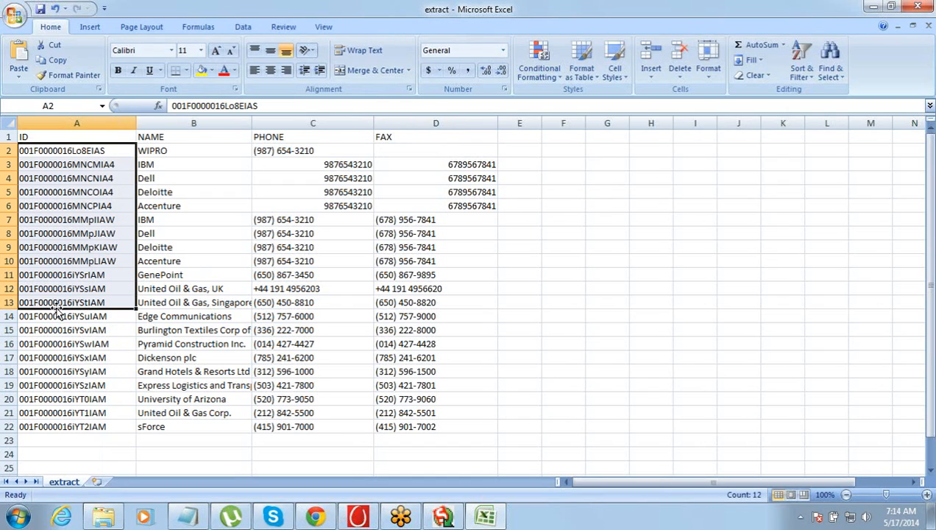
- Examine the last record IDs in column A and the field values of the sForce row
{"action": "left_click_drag", "start_coordinate": [56, 428], "coordinate": [59, 411]}
{"action": "left_click", "coordinate": [62, 425]}
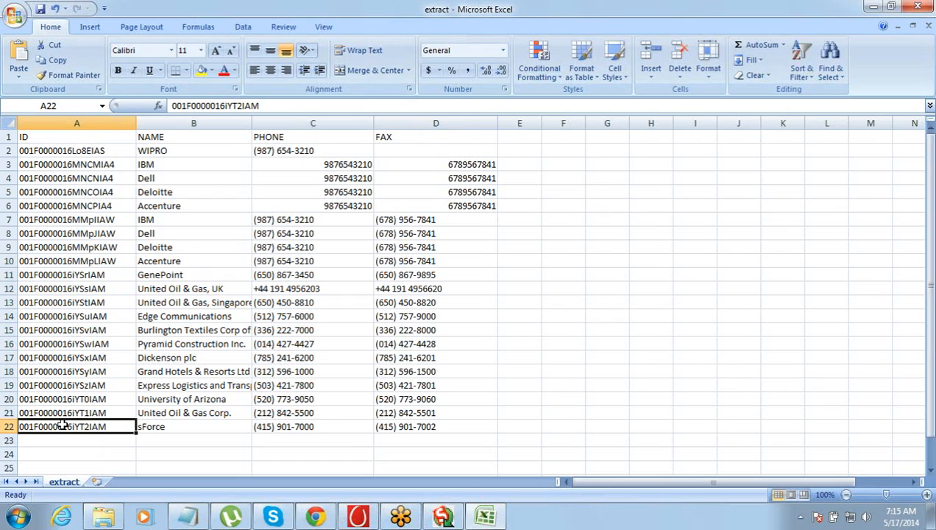
{"action": "key", "text": "Right"}
{"action": "key", "text": "Left"}
{"action": "key", "text": "Right"}
{"action": "key", "text": "Right"}
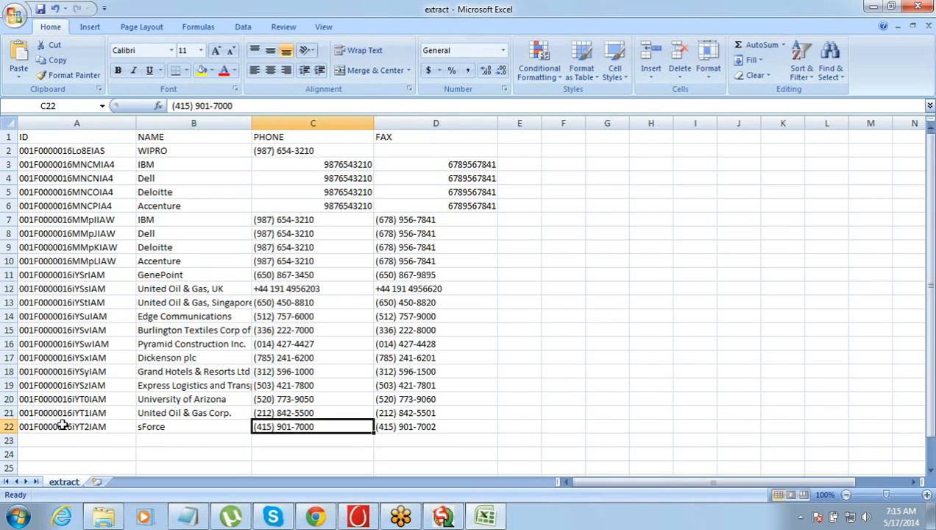
- Examine the account names in column B, from the last record up to the header, including the repeated IBM and Dell entries
{"action": "key", "text": "Left"}
{"action": "key", "text": "Up"}
{"action": "key", "text": "shift+Up"}
{"action": "key", "text": "shift+Up"}
{"action": "key", "text": "shift+Up"}
{"action": "key", "text": "Up"}
{"action": "key", "text": "Up"}
{"action": "key", "text": "Up"}
{"action": "key", "text": "Up"}
{"action": "key", "text": "Up"}
{"action": "key", "text": "Up"}
{"action": "key", "text": "Up"}
{"action": "key", "text": "Up"}
{"action": "key", "text": "Up"}
{"action": "key", "text": "Up"}
{"action": "key", "text": "Up"}
{"action": "key", "text": "Up"}
{"action": "key", "text": "Up"}
{"action": "key", "text": "Up"}
{"action": "key", "text": "Up"}
{"action": "key", "text": "Up"}
{"action": "key", "text": "Up"}
{"action": "key", "text": "Up"}
{"action": "key", "text": "Up"}
{"action": "key", "text": "Down"}
{"action": "key", "text": "Down"}
{"action": "key", "text": "Down"}
{"action": "key", "text": "Down"}
{"action": "key", "text": "Down"}
{"action": "key", "text": "Down"}
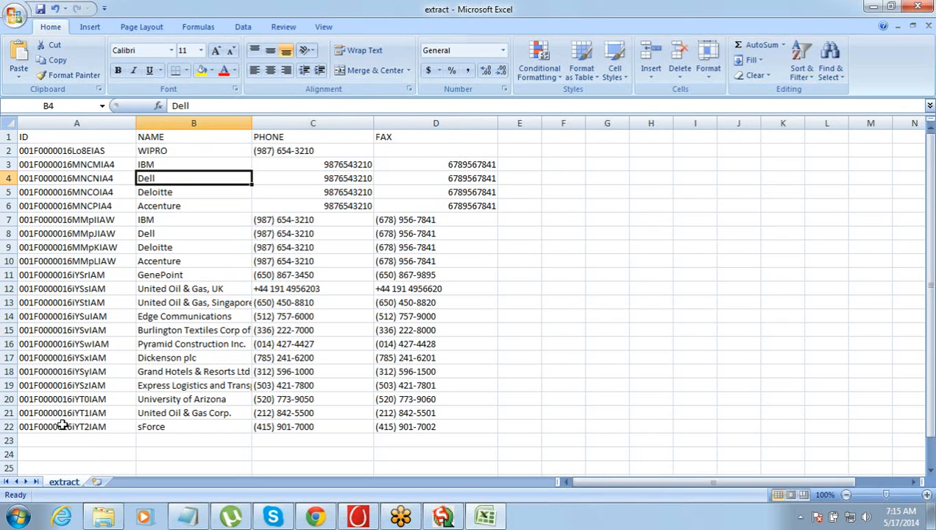
{"action": "key", "text": "Up"}
{"action": "key", "text": "Up"}
{"action": "key", "text": "Up"}
{"action": "key", "text": "Up"}
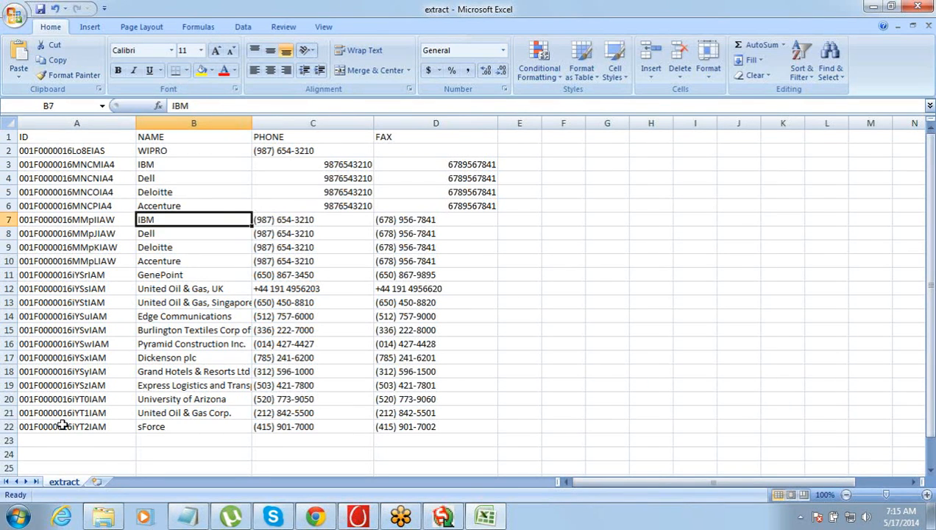
{"action": "key", "text": "Down"}
{"action": "key", "text": "Down"}
{"action": "key", "text": "Down"}
{"action": "key", "text": "Down"}
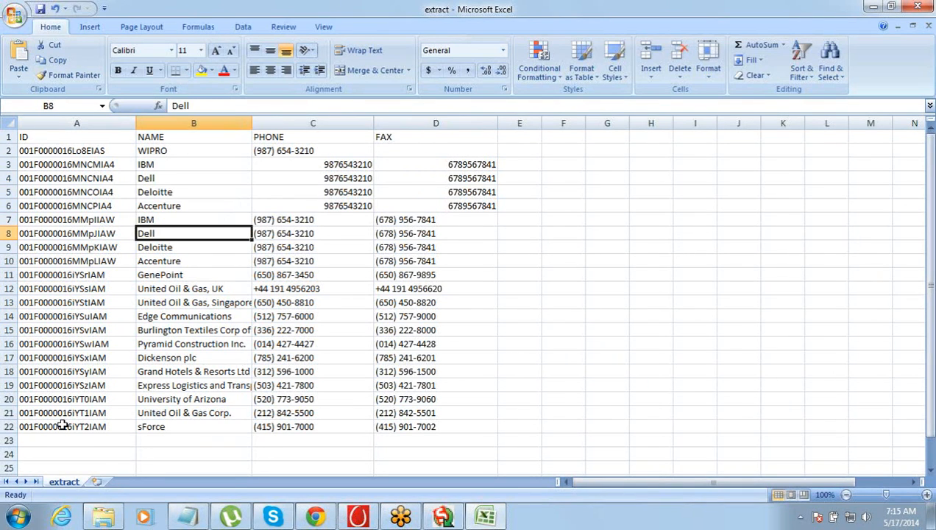
{"action": "key", "text": "Up"}
{"action": "key", "text": "Up"}
{"action": "key", "text": "Up"}
{"action": "key", "text": "Up"}
{"action": "key", "text": "Up"}
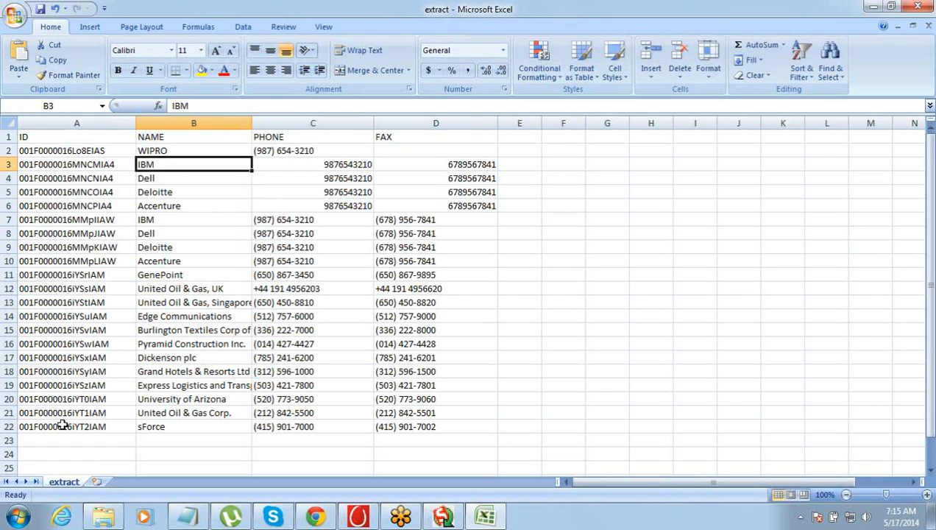
{"action": "key", "text": "Up"}
{"action": "key", "text": "Up"}
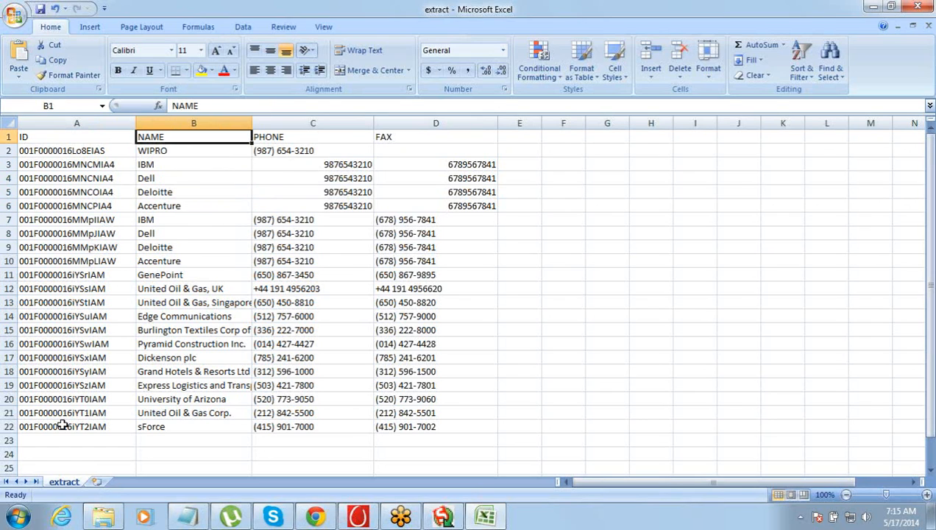
- Compare the record IDs with the account names for the two IBM rows, 3 and 7
{"action": "key", "text": "ctrl+shift+Down"}
{"action": "key", "text": "Down"}
{"action": "key", "text": "Down"}
{"action": "key", "text": "Left"}
{"action": "key", "text": "Right"}
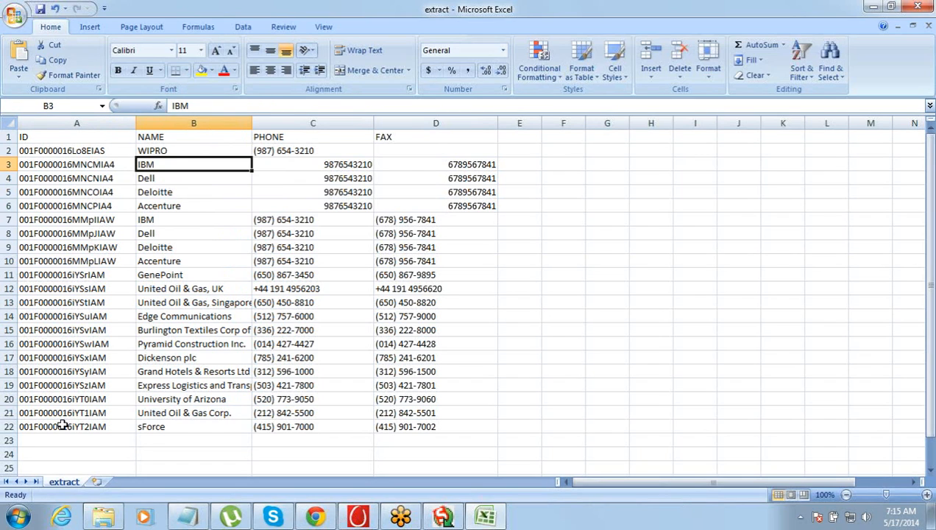
{"action": "key", "text": "Left"}
{"action": "key", "text": "Right"}
{"action": "key", "text": "Left"}
{"action": "key", "text": "Right"}
{"action": "key", "text": "Left"}
{"action": "key", "text": "Right"}
{"action": "key", "text": "Down"}
{"action": "key", "text": "Down"}
{"action": "key", "text": "Down"}
{"action": "key", "text": "Down"}
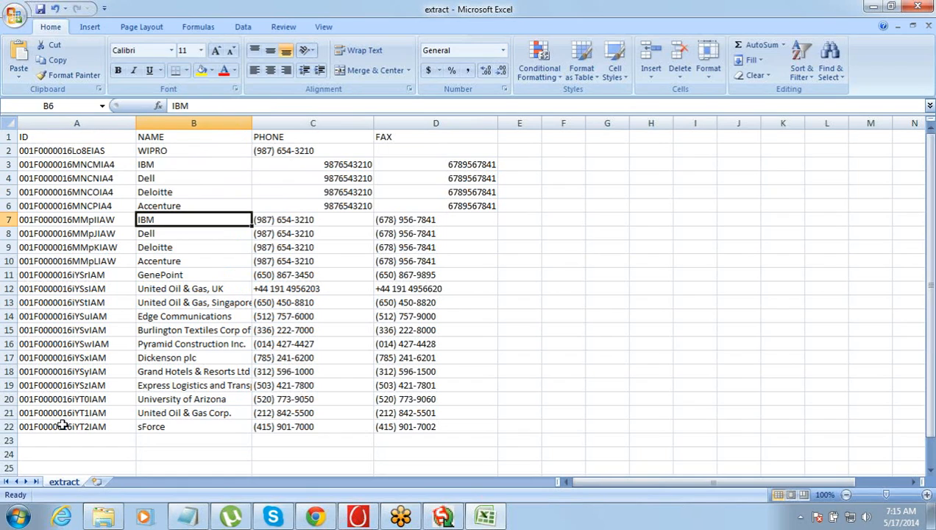
{"action": "key", "text": "Left"}
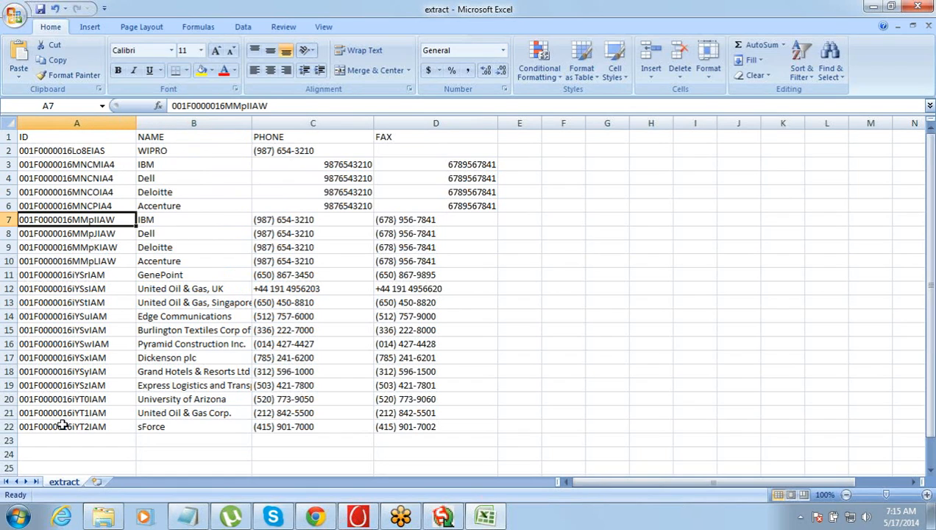
- Examine the WIPRO row's values from the ID across to the FAX column
{"action": "key", "text": "ctrl+Up"}
{"action": "key", "text": "ctrl+Down"}
{"action": "key", "text": "ctrl+Up"}
{"action": "key", "text": "Down"}
{"action": "key", "text": "Right"}
{"action": "key", "text": "Right"}
{"action": "key", "text": "Right"}
{"action": "key", "text": "Right"}
{"action": "key", "text": "Left"}
{"action": "key", "text": "Left"}
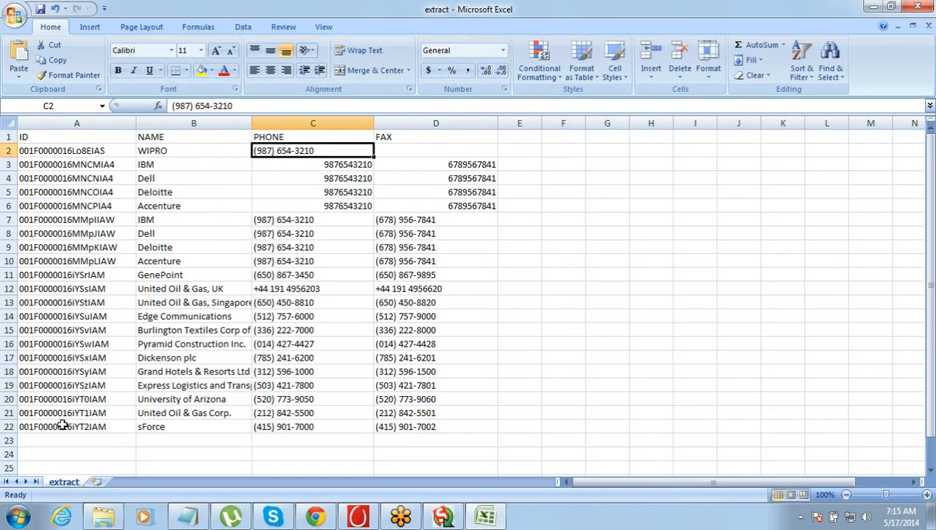
{"action": "key", "text": "Left"}
{"action": "key", "text": "Left"}
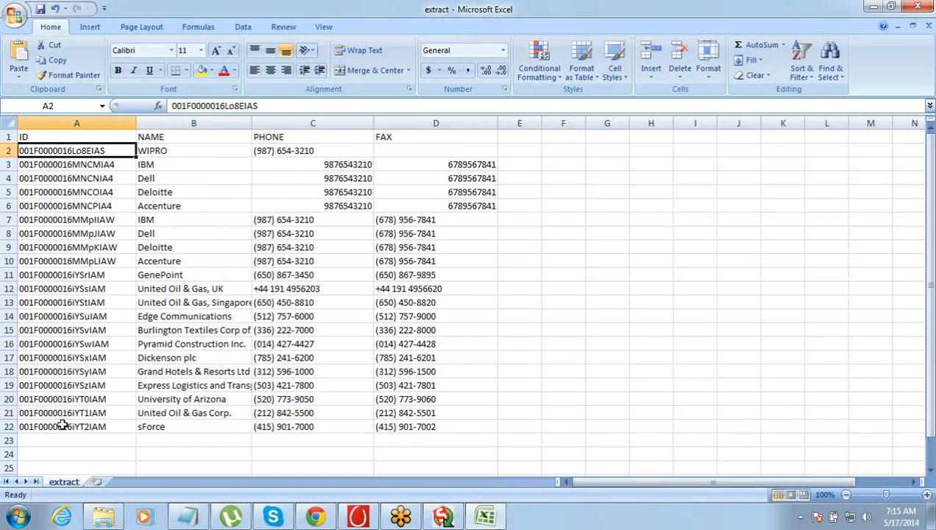
- Enter a ten-digit fax number in D2 for WIPRO and fill it down through D22
{"action": "key", "text": "Right"}
{"action": "key", "text": "Right"}
{"action": "key", "text": "Right"}
{"action": "key", "text": "Right"}
{"action": "key", "text": "Left"}
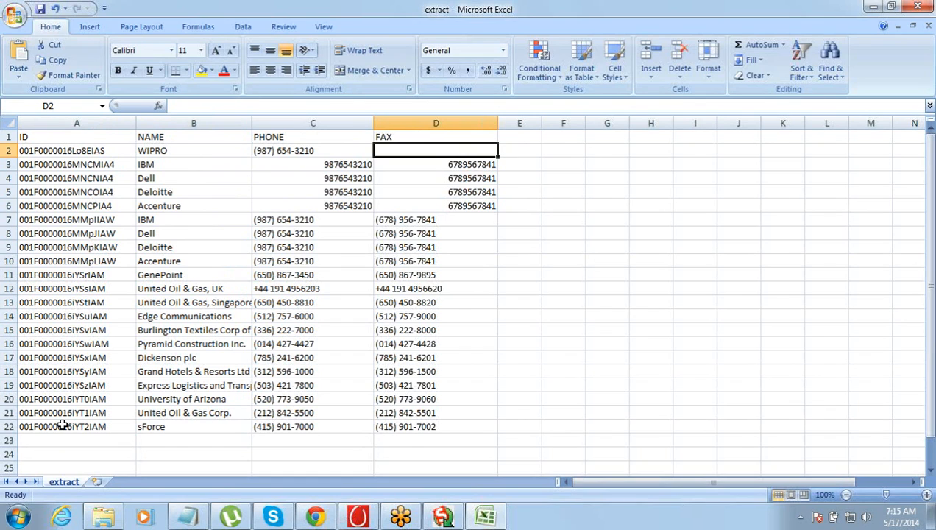
{"action": "type", "text": "1234"}
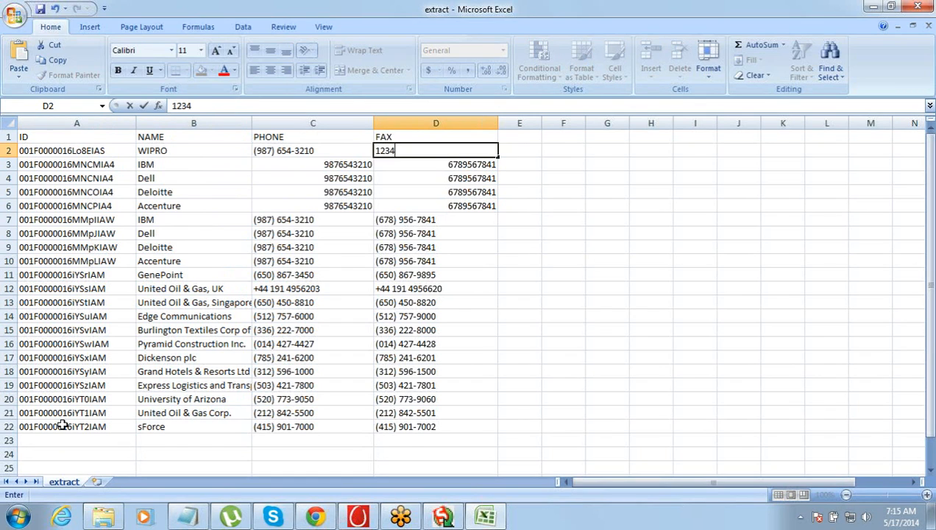
{"action": "type", "text": "567890"}
{"action": "key", "text": "Right"}
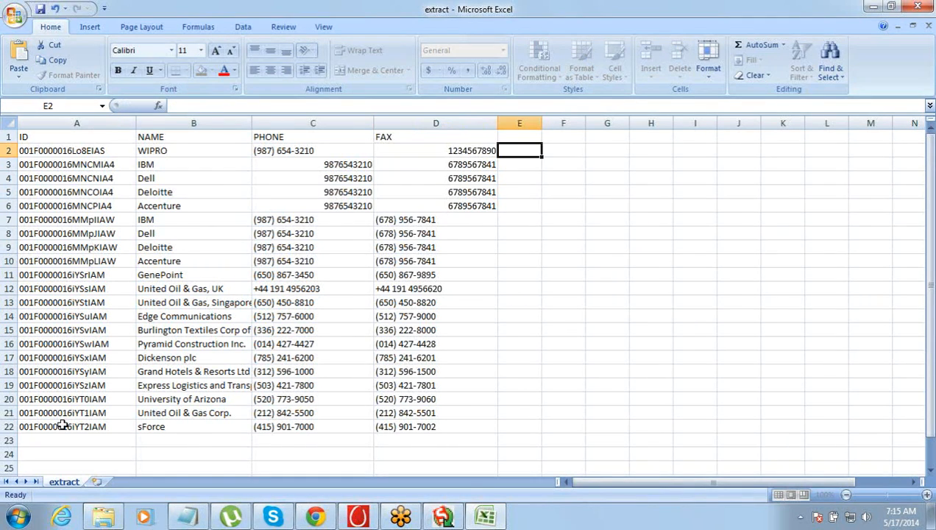
{"action": "key", "text": "Left"}
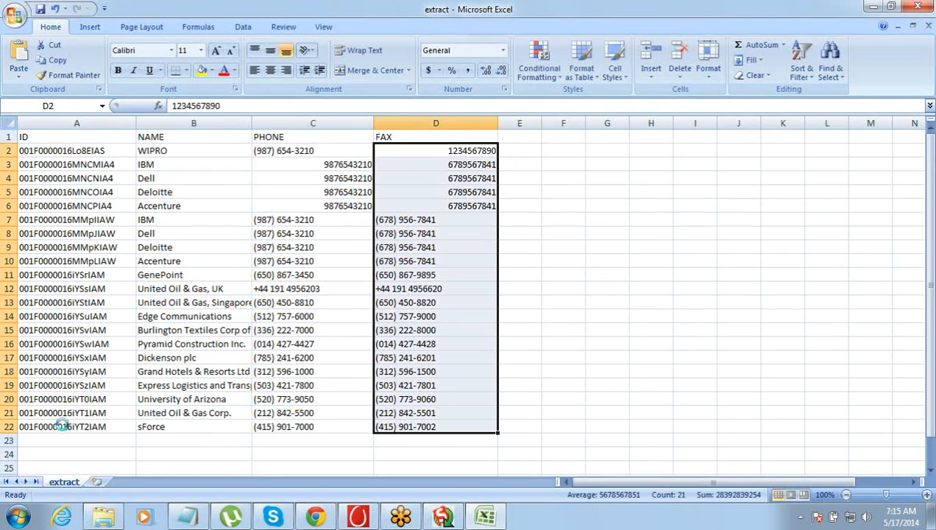
{"action": "key", "text": "ctrl+d"}
{"action": "key", "text": "Down"}
{"action": "key", "text": "Up"}
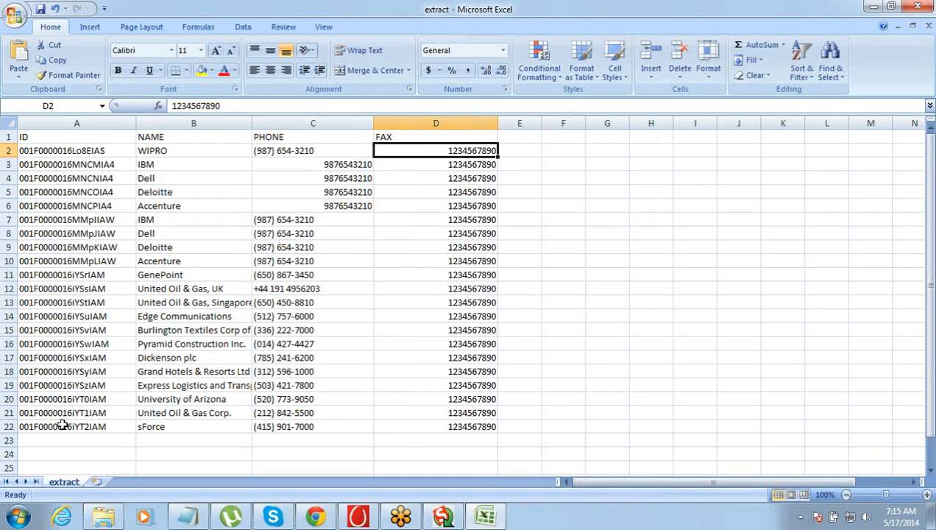
- Save the extract file, keeping the CSV format, and close the workbook
{"action": "key", "text": "ctrl+s"}
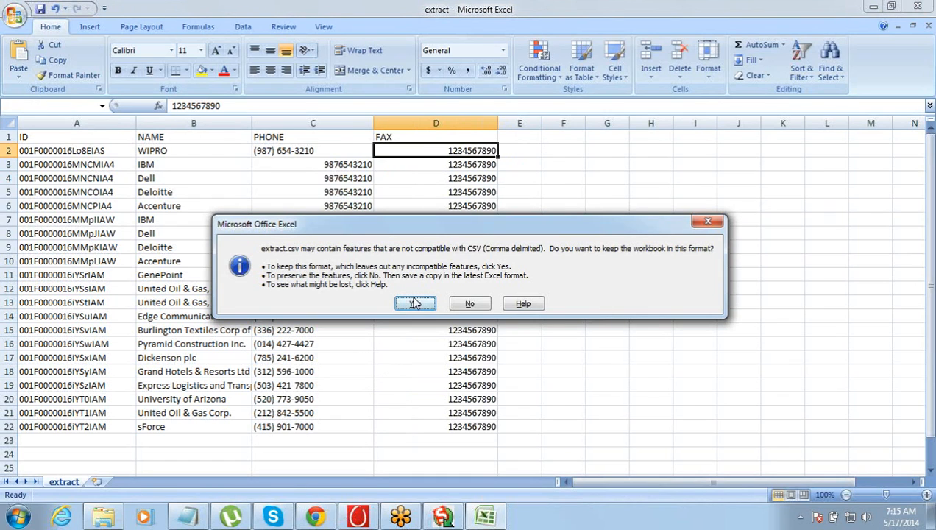
{"action": "left_click", "coordinate": [415, 304]}
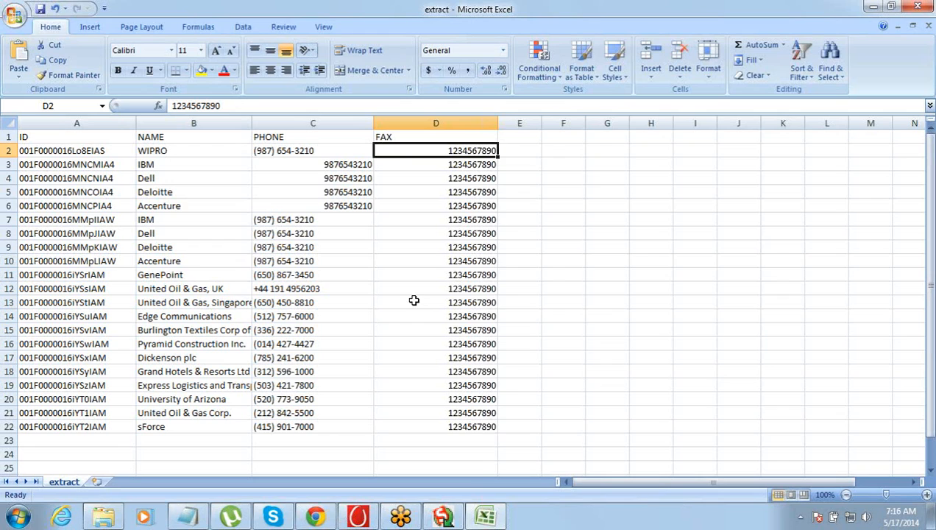
{"action": "key", "text": "ctrl+s"}
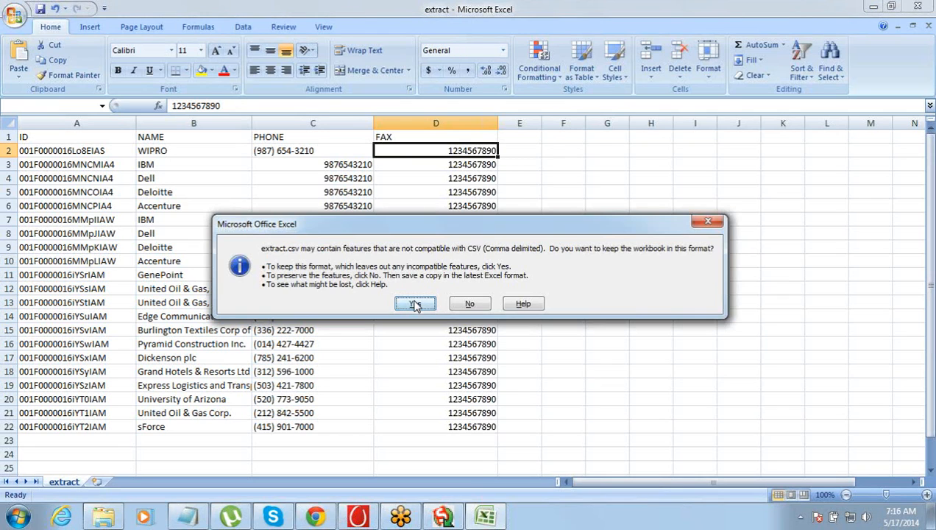
{"action": "left_click", "coordinate": [416, 304]}
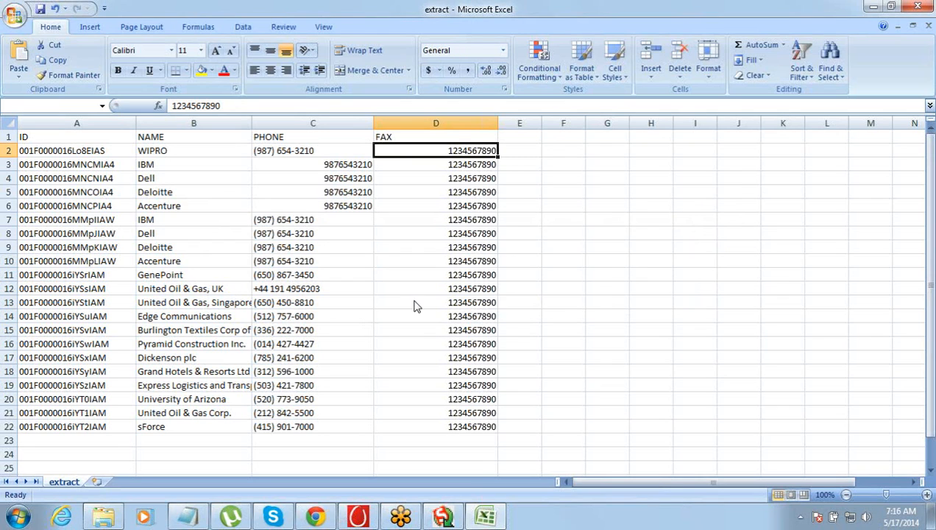
{"action": "key", "text": "alt+F4"}
{"action": "left_click", "coordinate": [414, 295]}
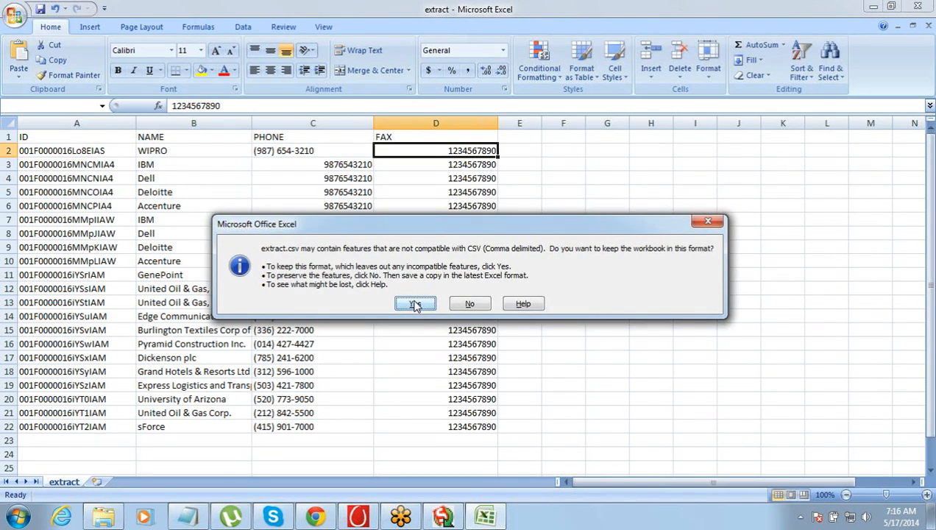
{"action": "left_click", "coordinate": [416, 304]}
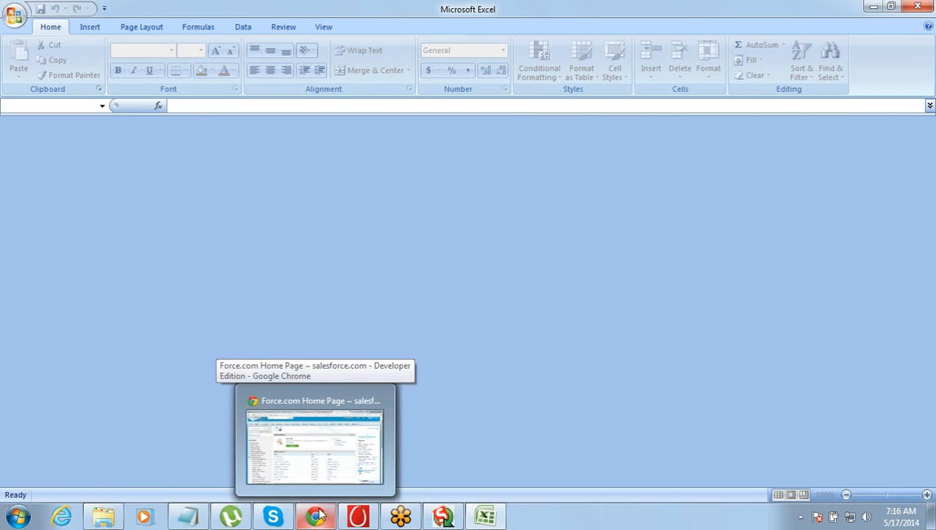
- Switch to Data Loader, dismiss the finished export message, and start an Update operation on the Account object
{"action": "left_click", "coordinate": [442, 515]}
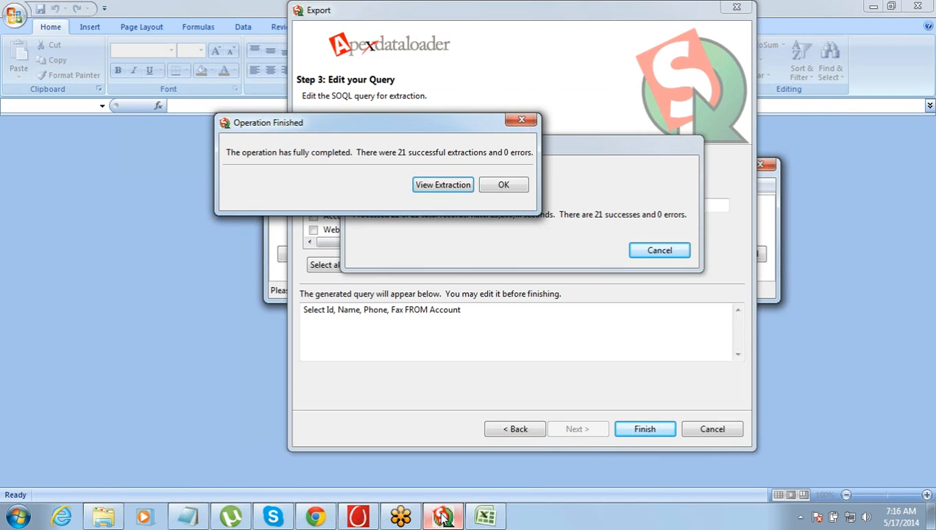
{"action": "left_click", "coordinate": [490, 189]}
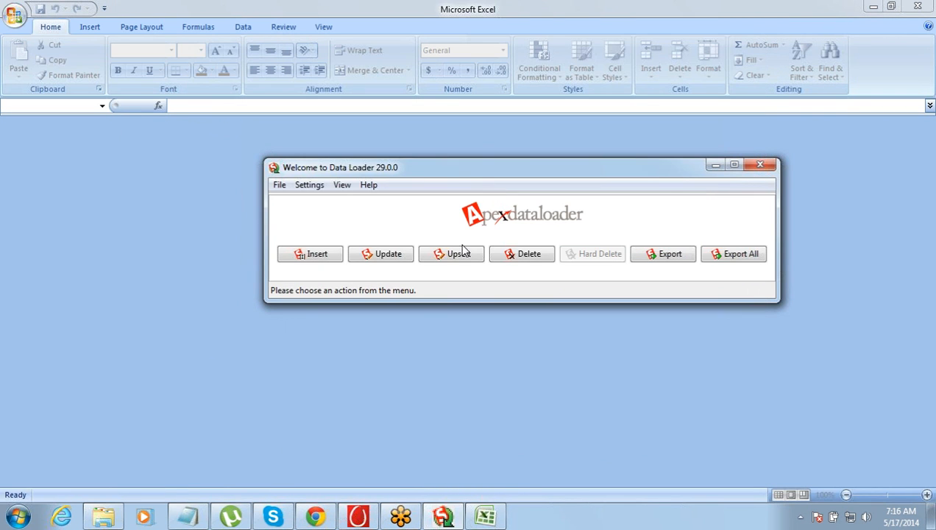
{"action": "left_click", "coordinate": [389, 255]}
{"action": "left_click", "coordinate": [415, 197]}
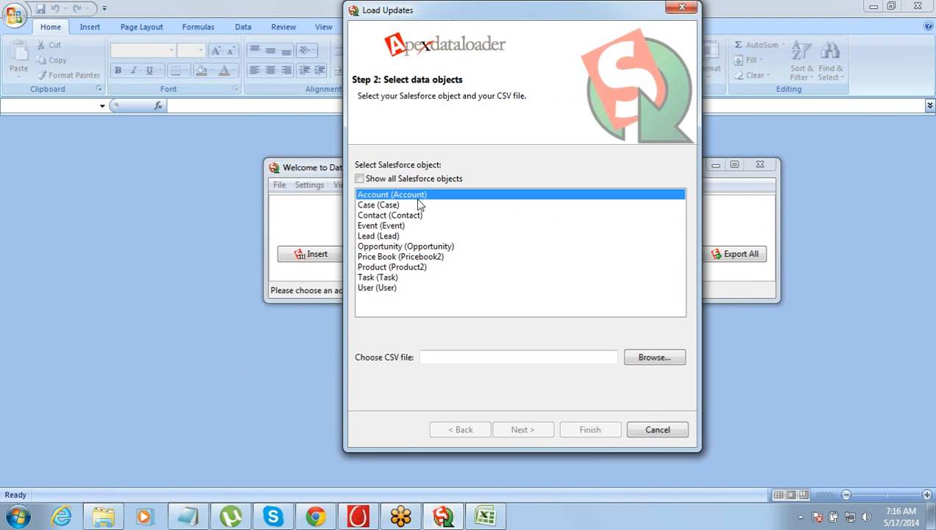
- Choose extract.csv from the Desktop as the update file and continue to the field mapping stage
{"action": "left_click", "coordinate": [644, 359]}
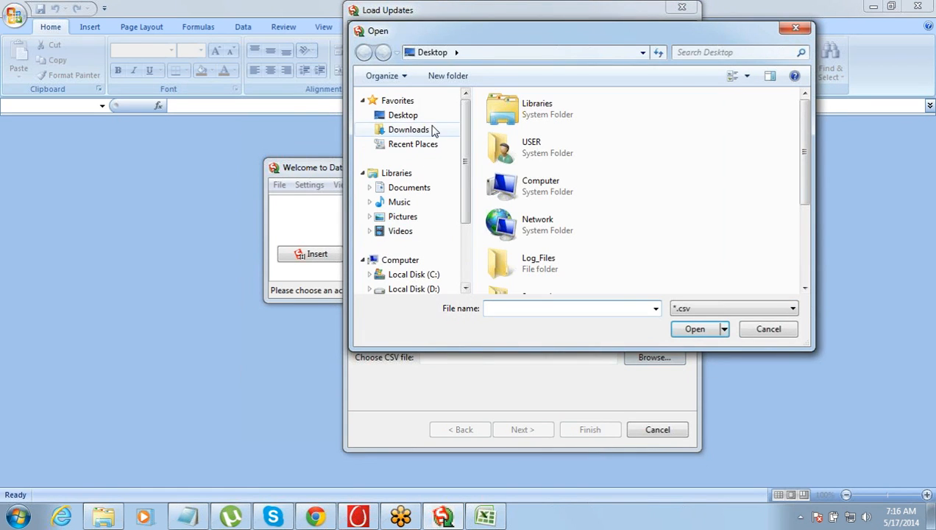
{"action": "left_click", "coordinate": [402, 114]}
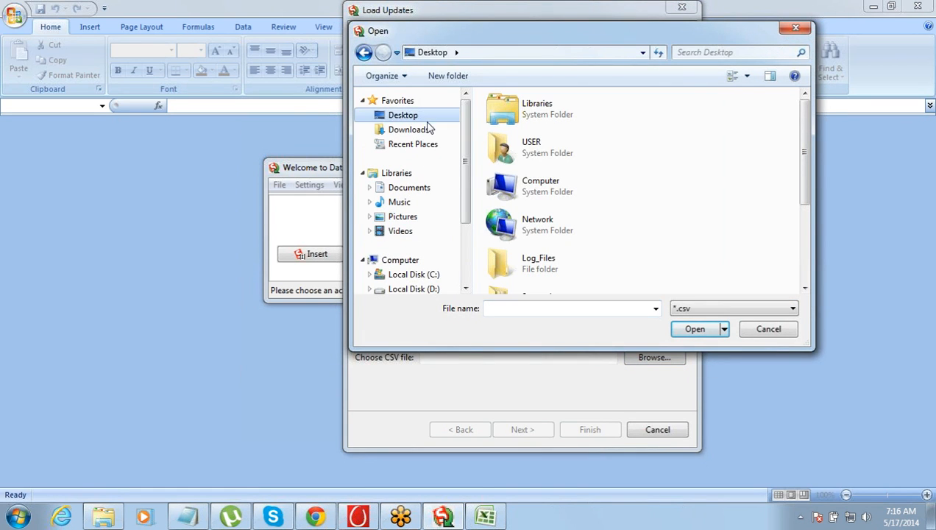
{"action": "left_click", "coordinate": [515, 125]}
{"action": "key", "text": "e"}
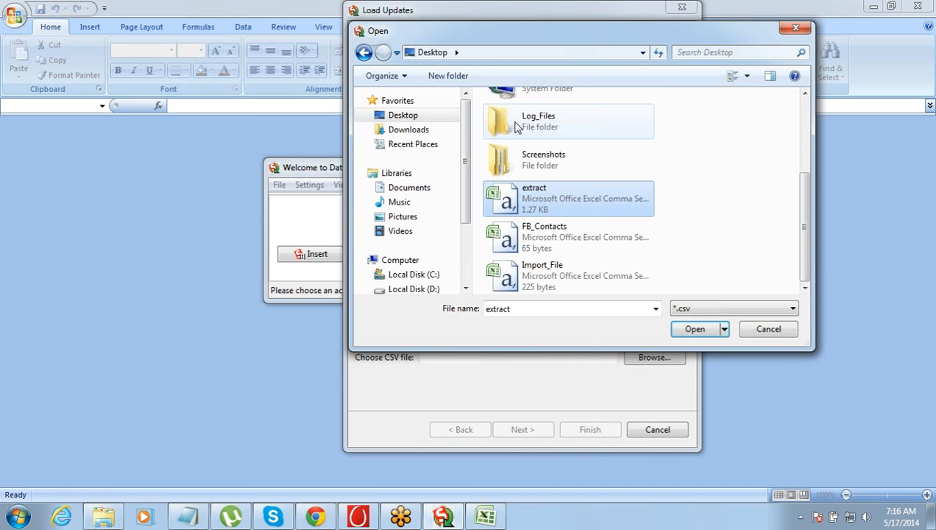
{"action": "key", "text": "Return"}
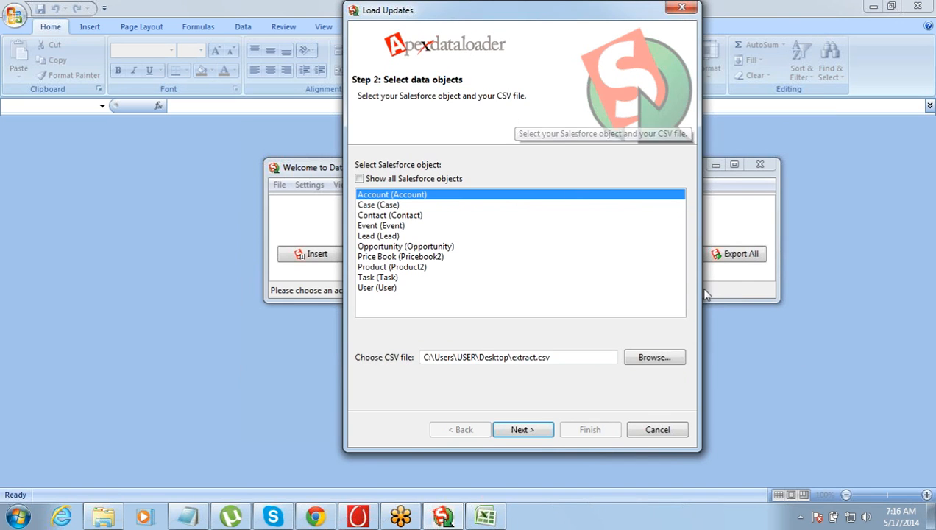
{"action": "left_click", "coordinate": [517, 433]}
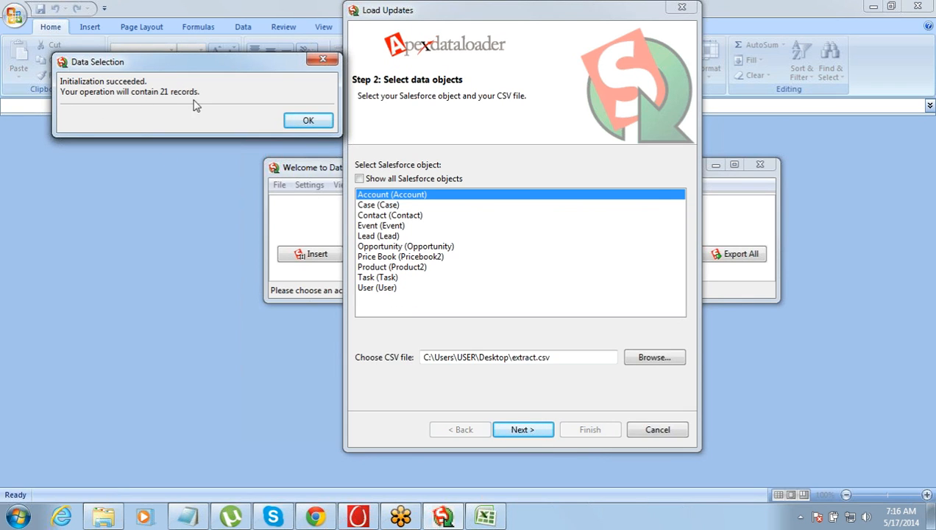
{"action": "left_click", "coordinate": [304, 121]}
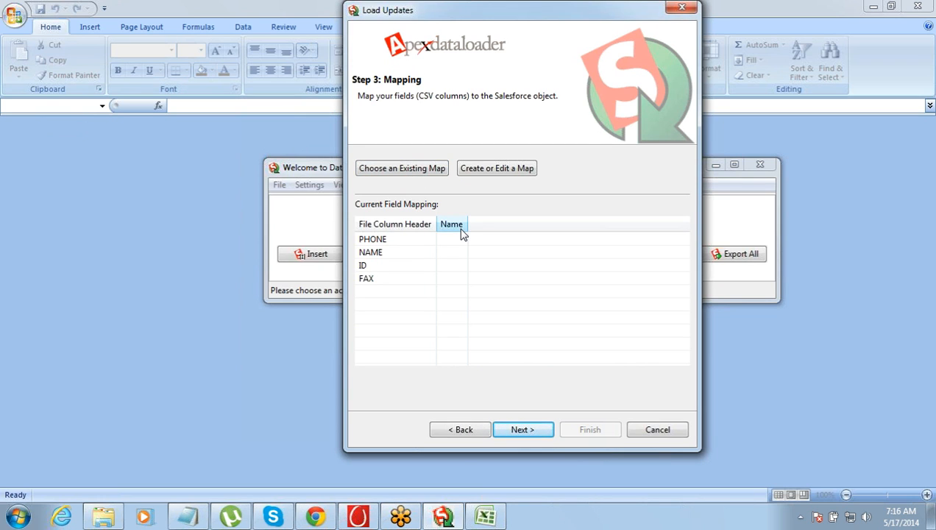
{"action": "left_click", "coordinate": [495, 168]}
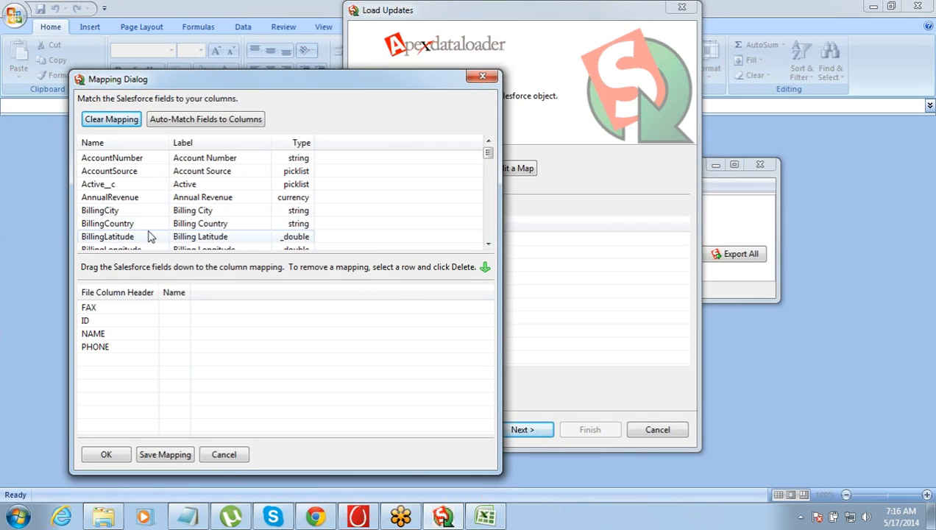
{"action": "left_click_drag", "start_coordinate": [231, 85], "coordinate": [470, 47]}
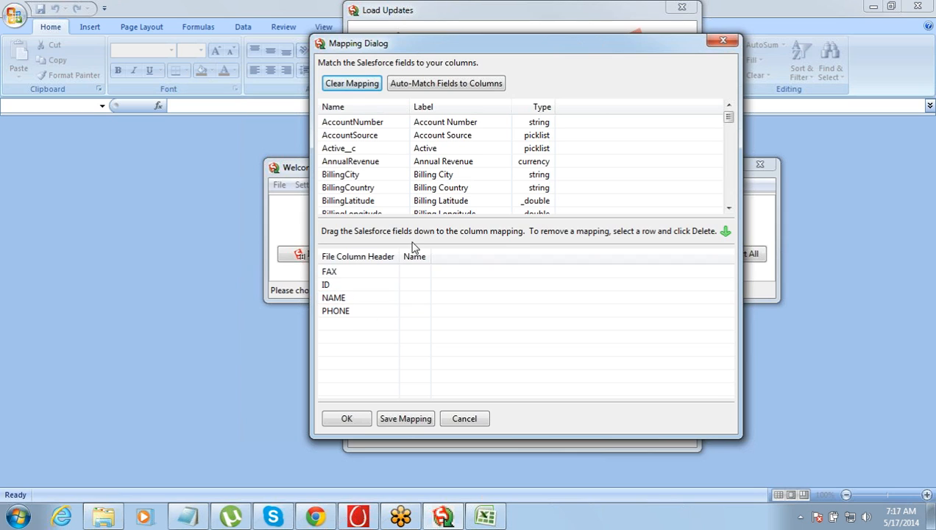
{"action": "left_click", "coordinate": [439, 164]}
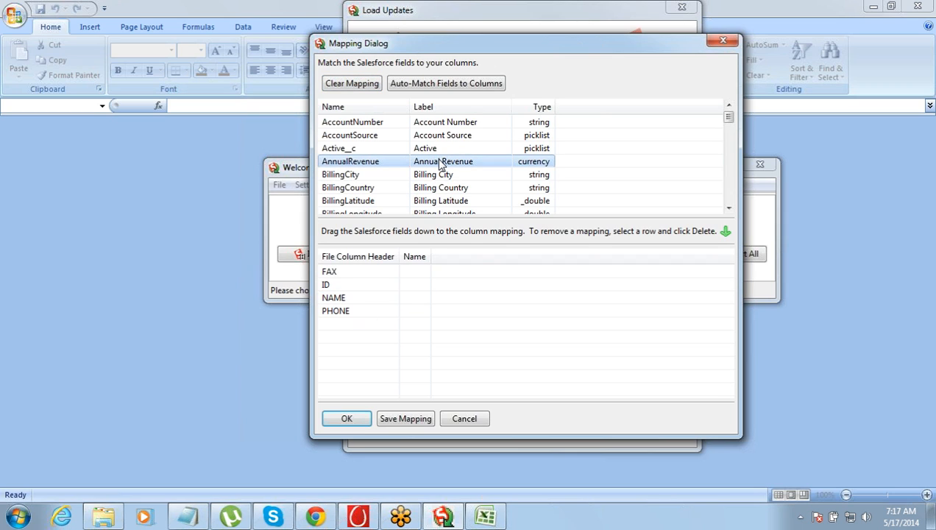
{"action": "key", "text": "f"}
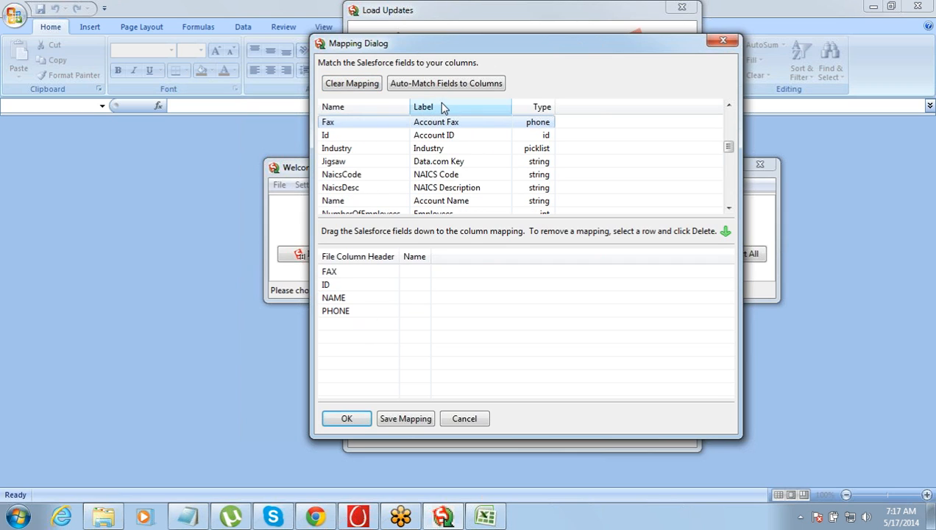
{"action": "left_click", "coordinate": [445, 84]}
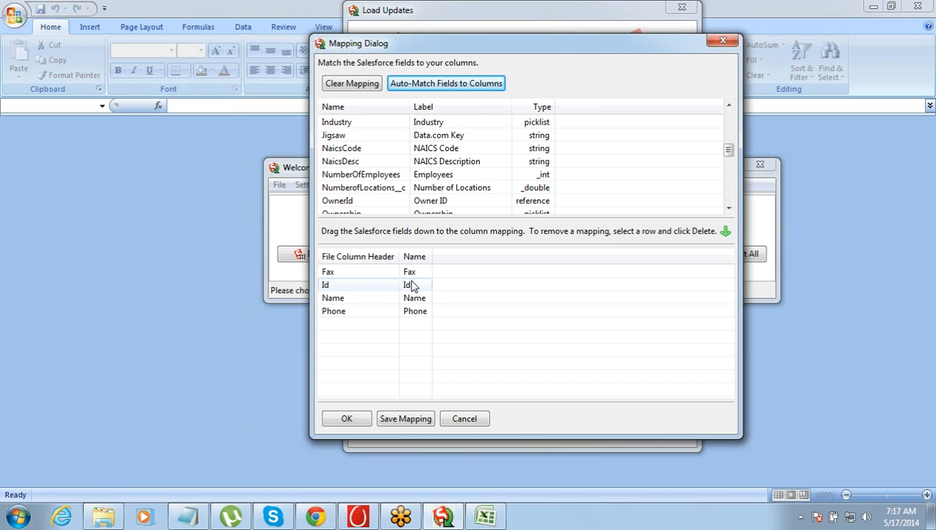
{"action": "left_click", "coordinate": [361, 418]}
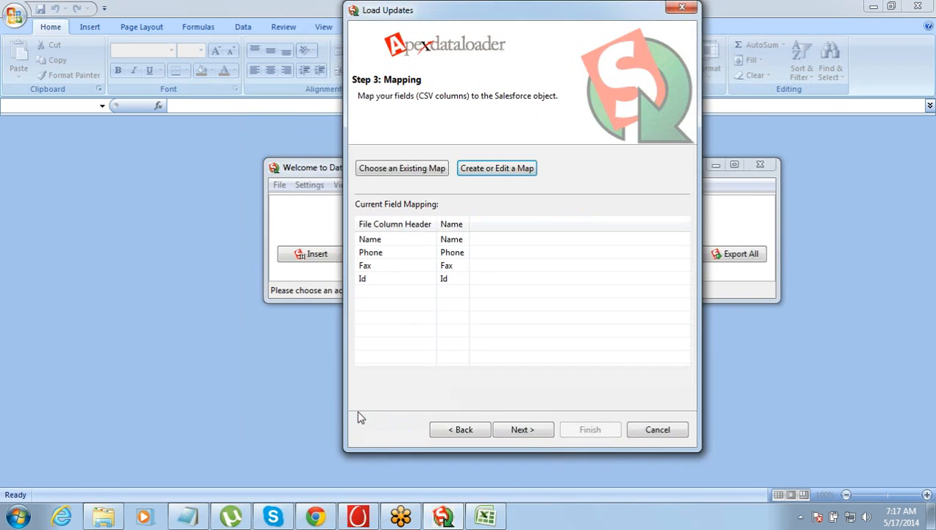
{"action": "left_click", "coordinate": [527, 433]}
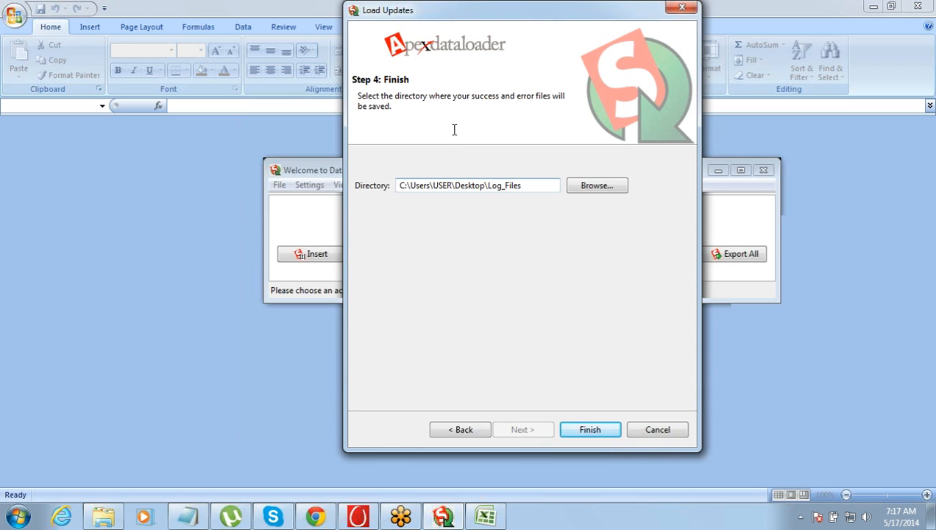
{"action": "left_click_drag", "start_coordinate": [409, 96], "coordinate": [442, 104]}
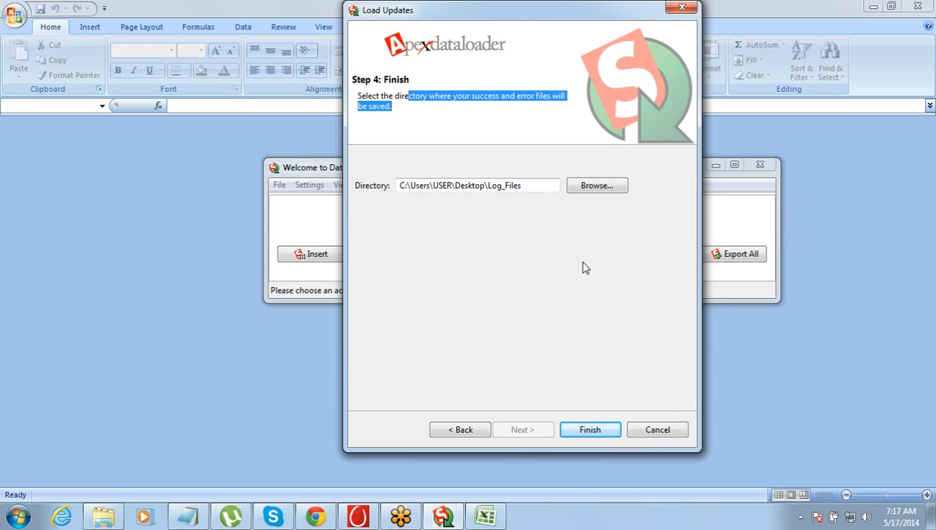
{"action": "left_click", "coordinate": [929, 95]}
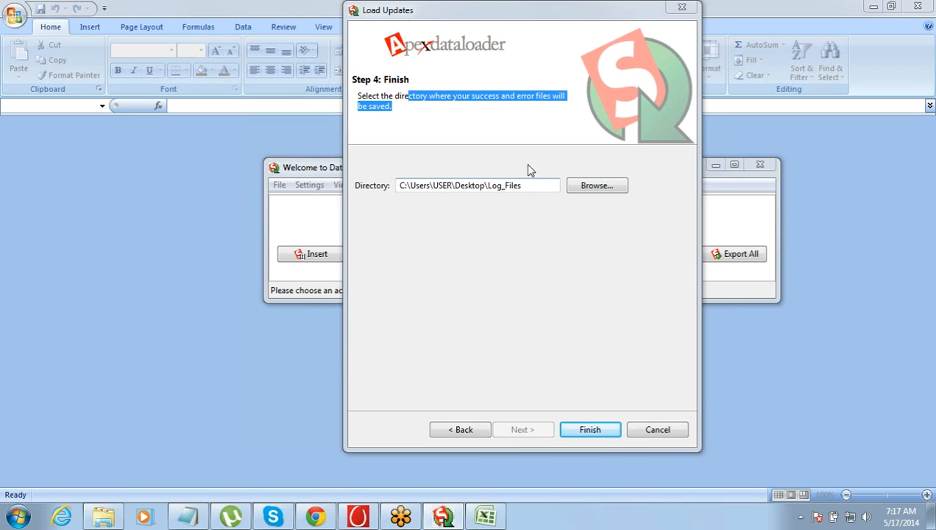
{"action": "left_click", "coordinate": [533, 187]}
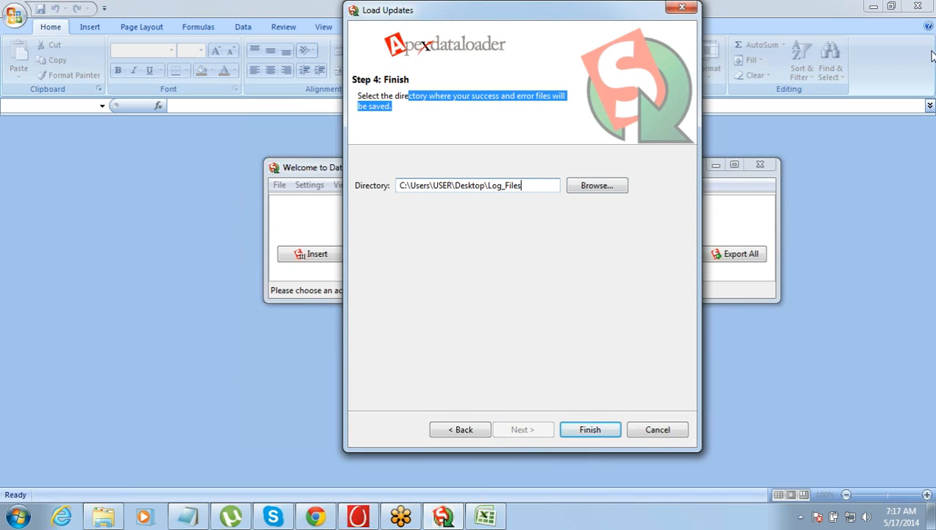
{"action": "left_click", "coordinate": [922, 88]}
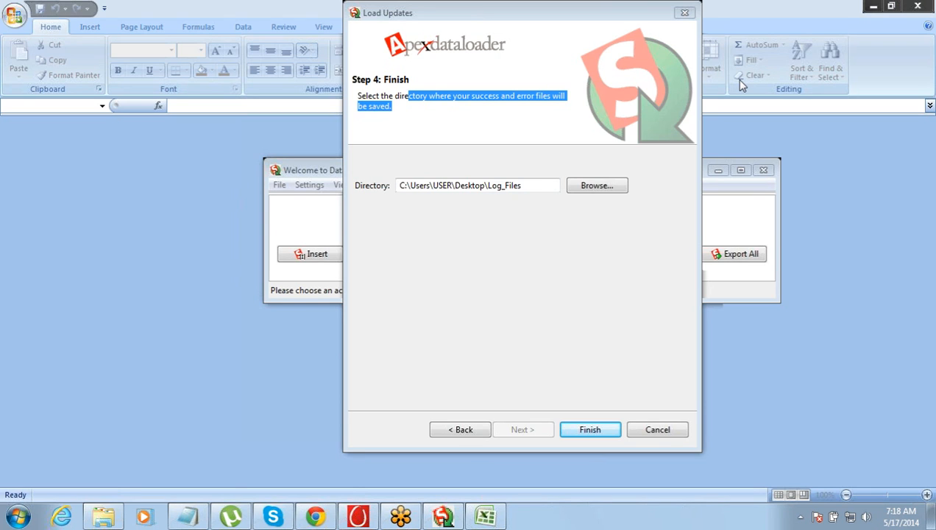
{"action": "left_click", "coordinate": [645, 436]}
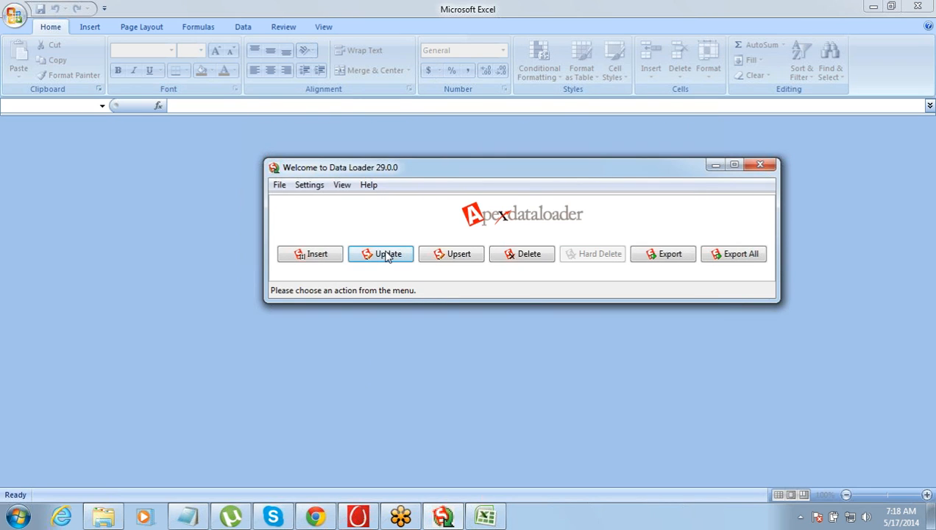
- Start a new Update operation on the Account object, using extract.csv from the Desktop, and continue to the field mapping stage
{"action": "left_click", "coordinate": [382, 257]}
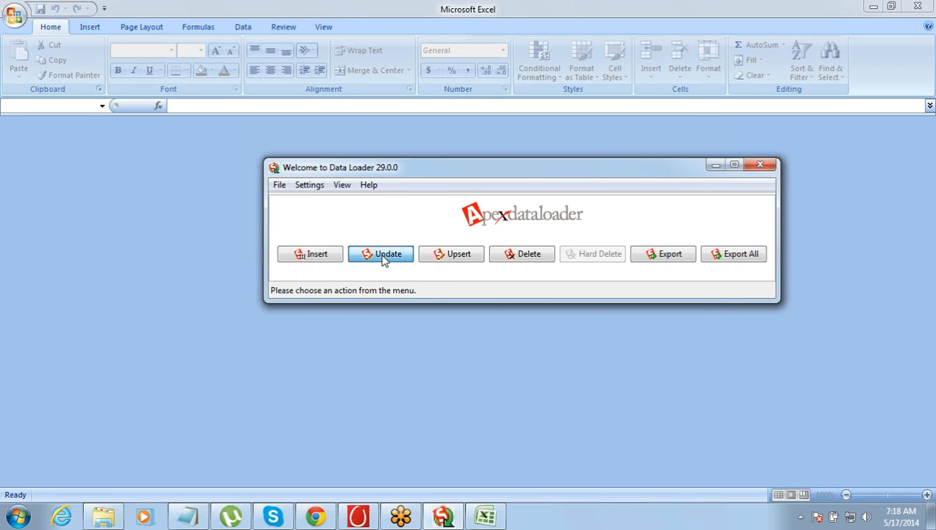
{"action": "left_click", "coordinate": [402, 199]}
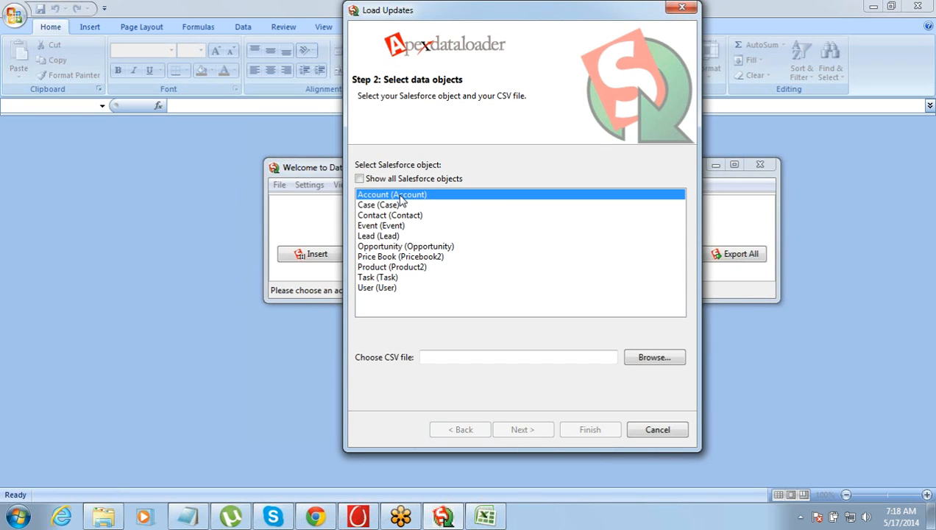
{"action": "left_click", "coordinate": [646, 361]}
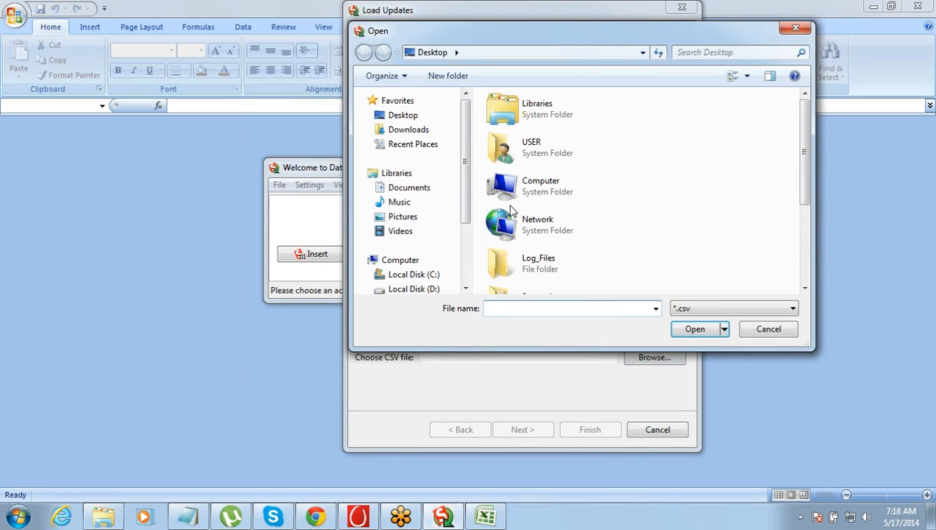
{"action": "left_click", "coordinate": [515, 189]}
{"action": "scroll", "coordinate": [515, 190], "scroll_direction": "down", "scroll_amount": 2}
{"action": "left_click", "coordinate": [515, 190]}
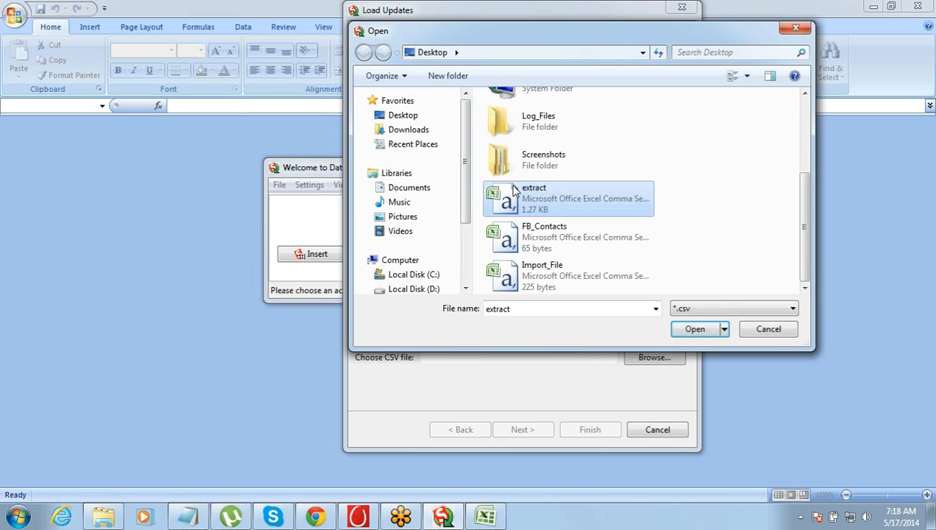
{"action": "left_click", "coordinate": [690, 331]}
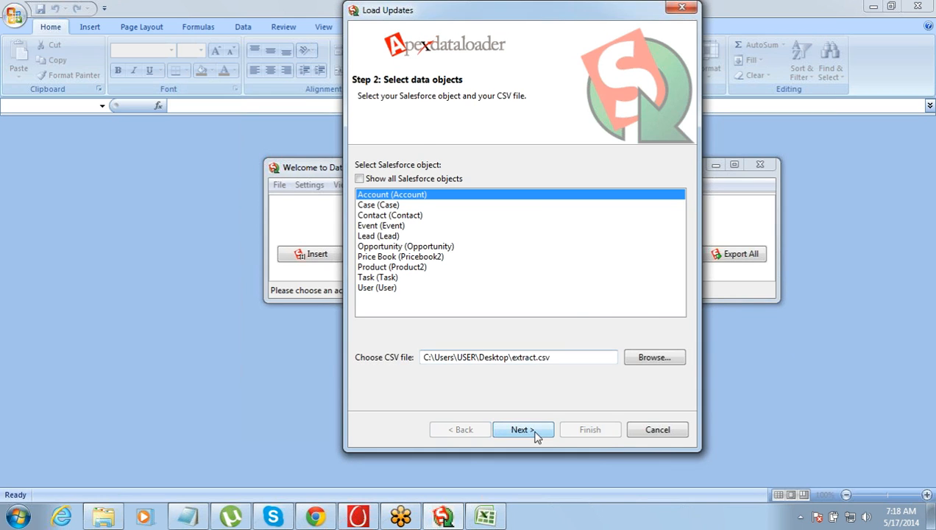
{"action": "left_click", "coordinate": [537, 435]}
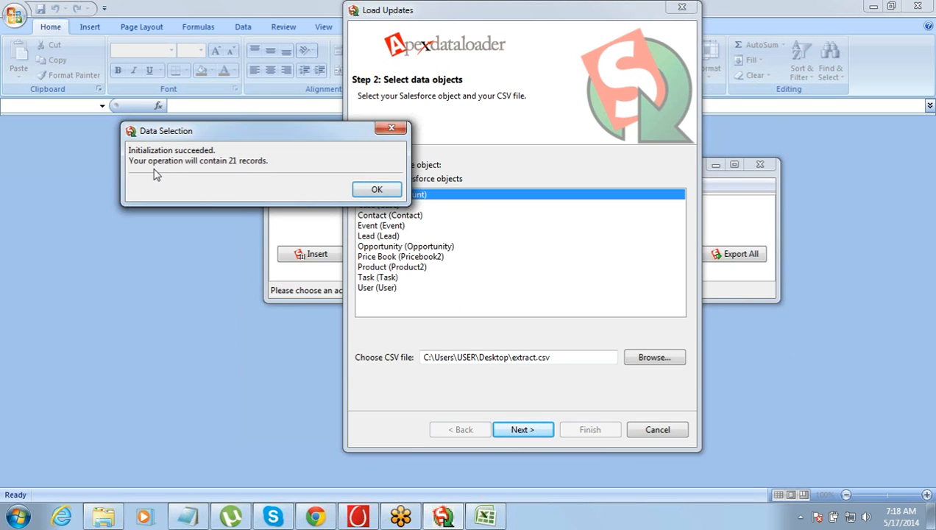
{"action": "left_click", "coordinate": [367, 192]}
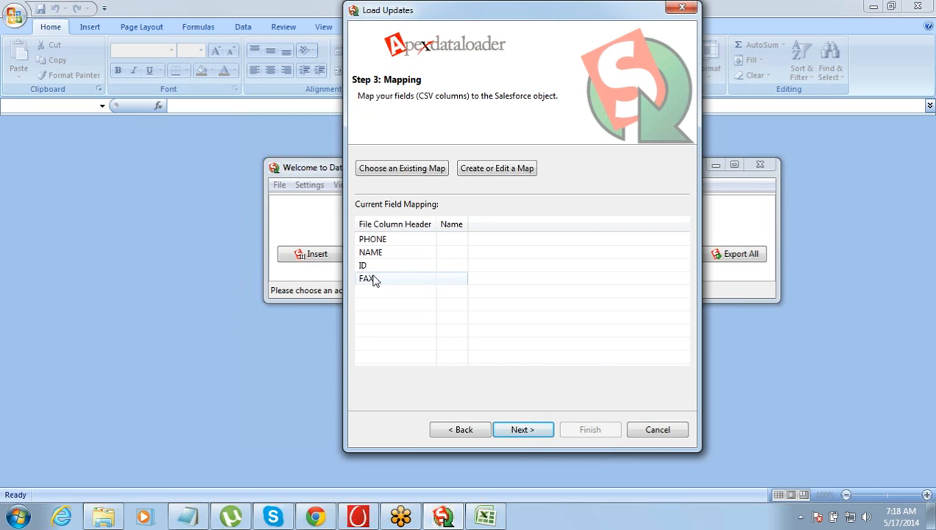
- Create a field map by auto-matching the Fax, Id, Name and Phone columns, accept it, and continue to the final stage
{"action": "left_click", "coordinate": [485, 174]}
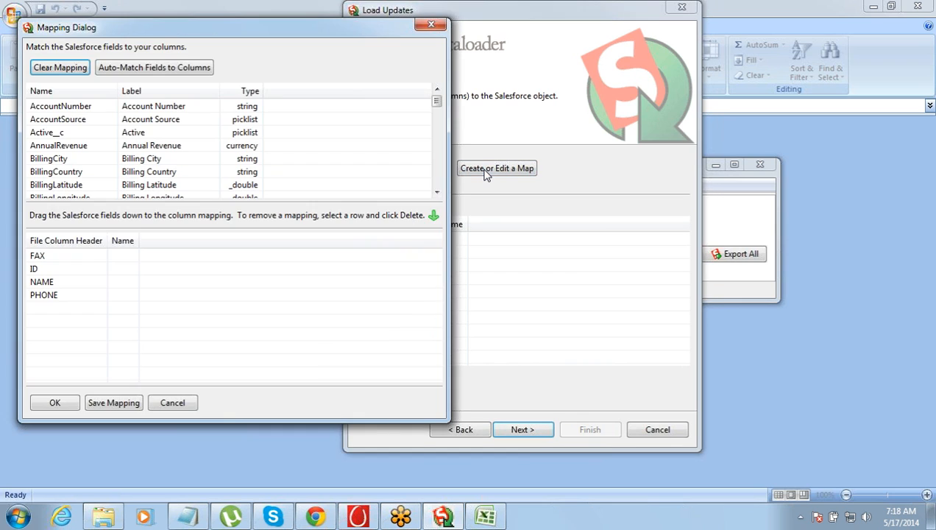
{"action": "left_click", "coordinate": [171, 70]}
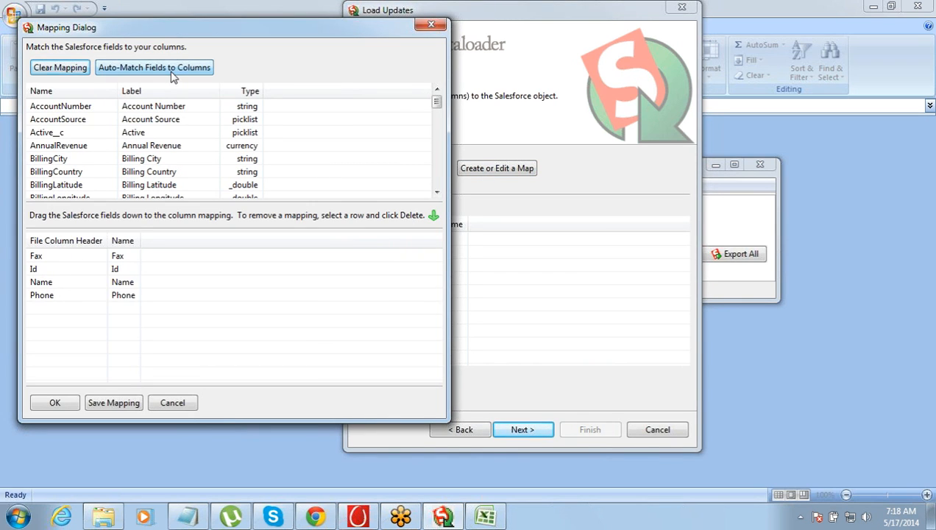
{"action": "left_click", "coordinate": [116, 258]}
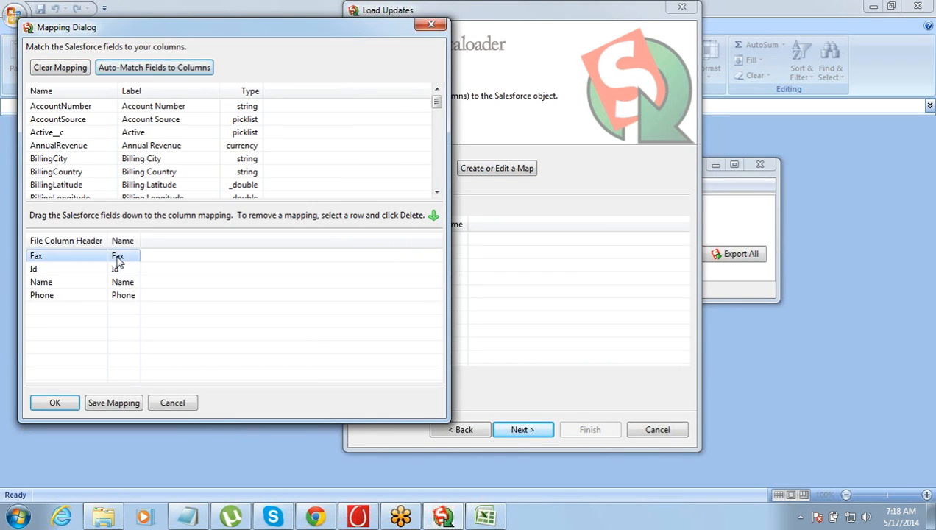
{"action": "left_click", "coordinate": [119, 296]}
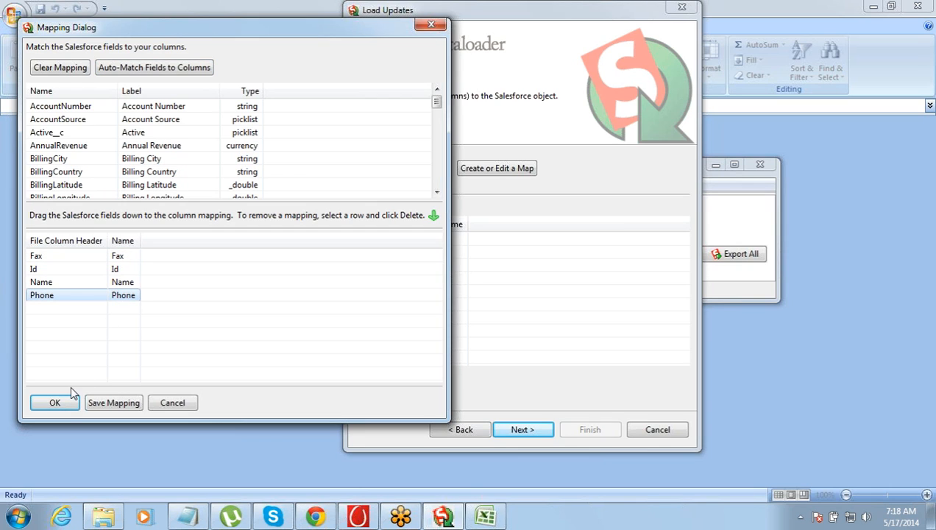
{"action": "left_click", "coordinate": [57, 405]}
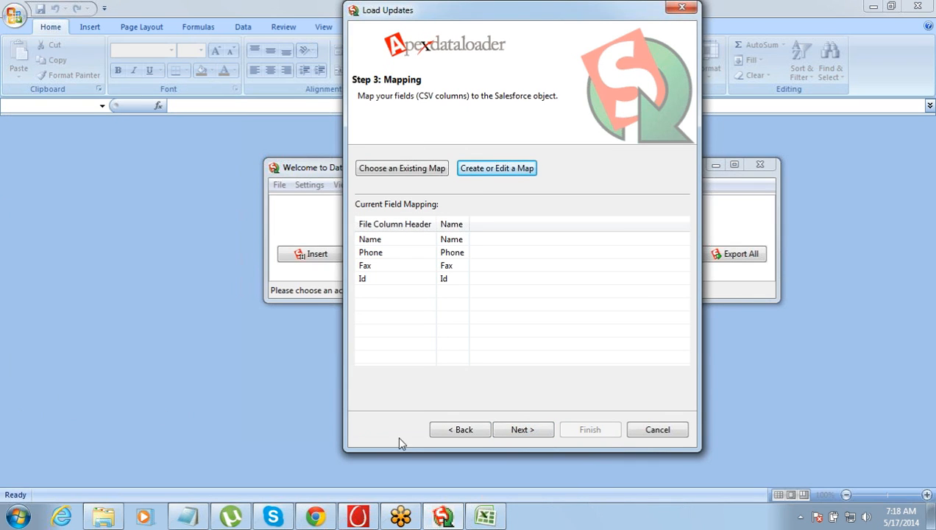
{"action": "left_click", "coordinate": [519, 431]}
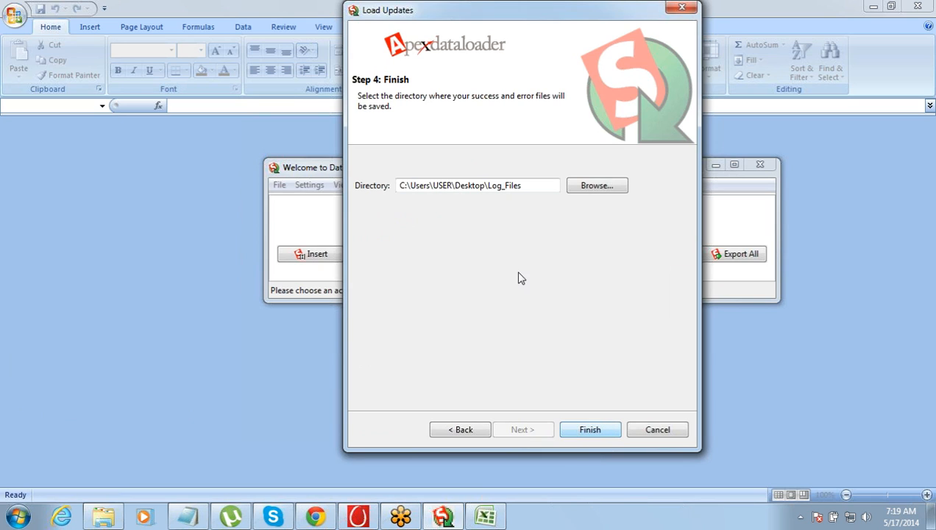
- Run the account update with result files saved to the Desktop's Log_Files folder, and view the successful records through their status values
{"action": "left_click_drag", "start_coordinate": [398, 96], "coordinate": [463, 108]}
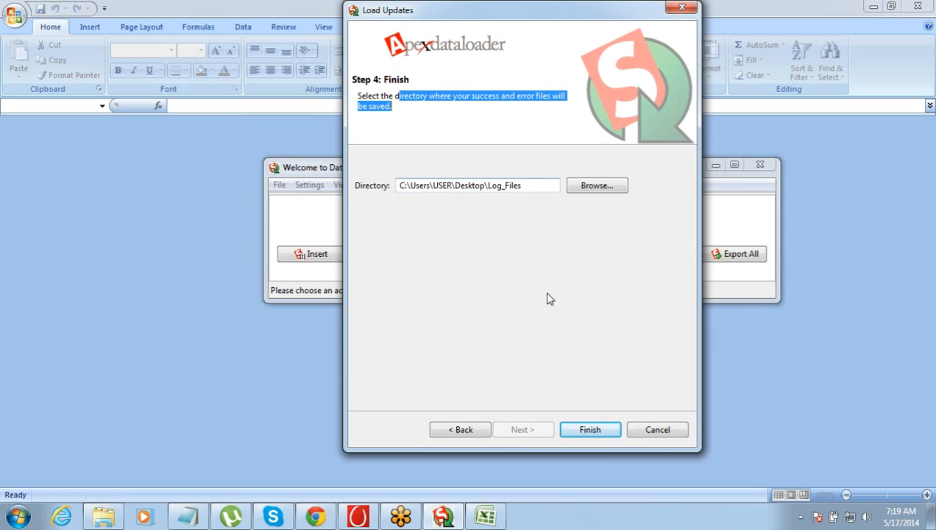
{"action": "left_click", "coordinate": [571, 430]}
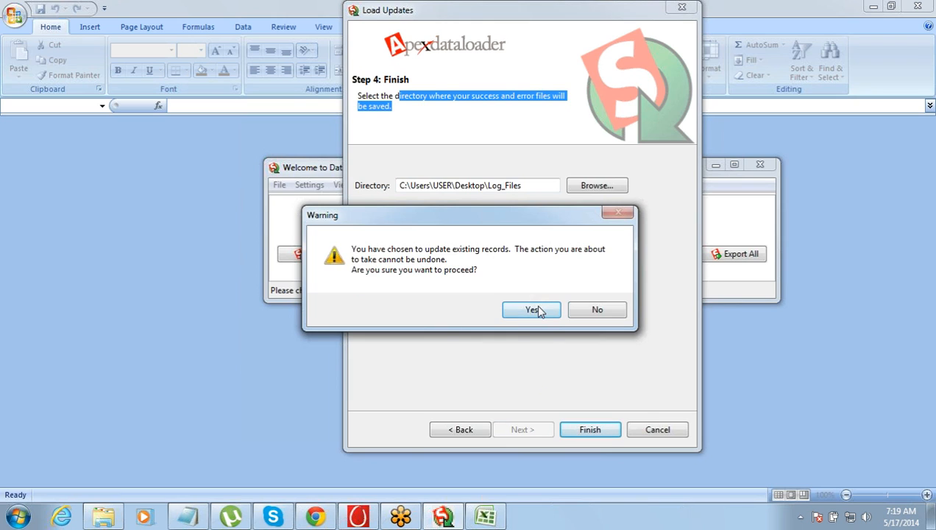
{"action": "left_click", "coordinate": [536, 310]}
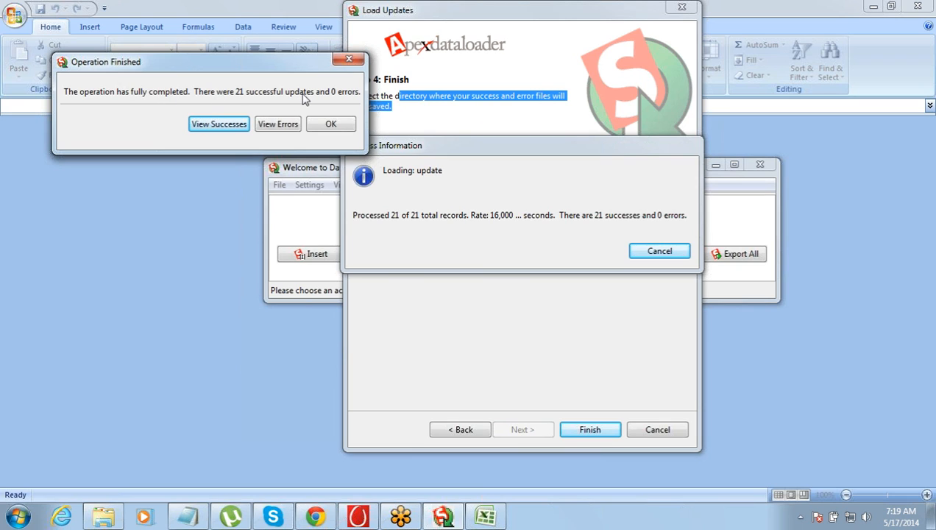
{"action": "left_click", "coordinate": [236, 124]}
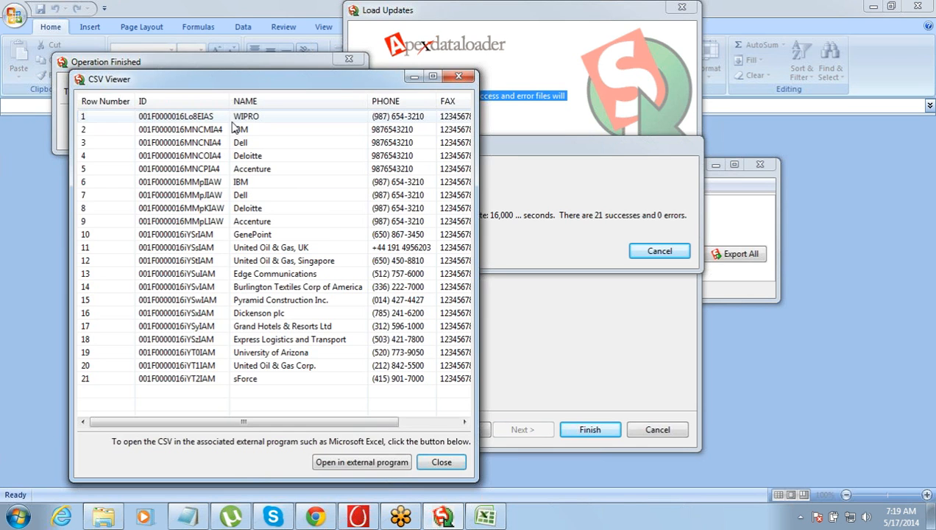
{"action": "left_click_drag", "start_coordinate": [306, 422], "coordinate": [368, 424]}
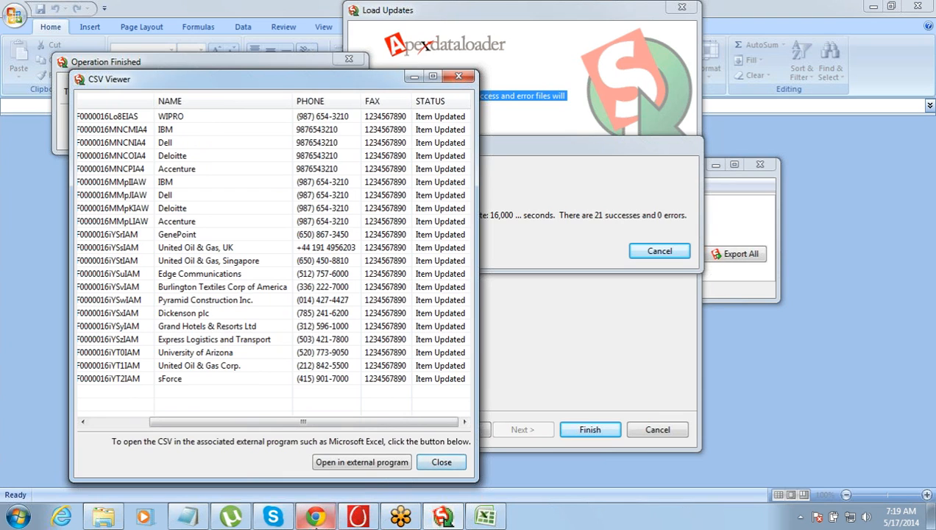
- Switch to Salesforce in Chrome, open the second Accenture account from the recent accounts, and check its Fax value
{"action": "left_click", "coordinate": [315, 518]}
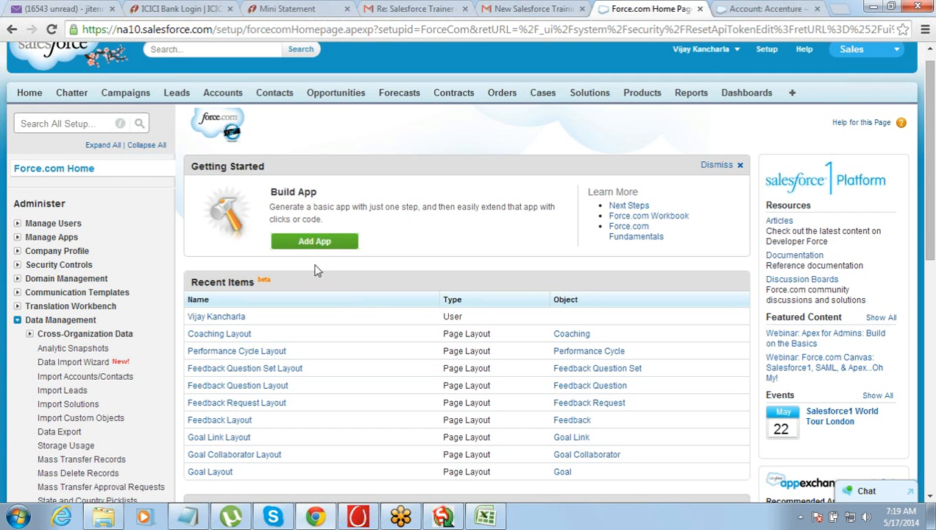
{"action": "left_click", "coordinate": [223, 94]}
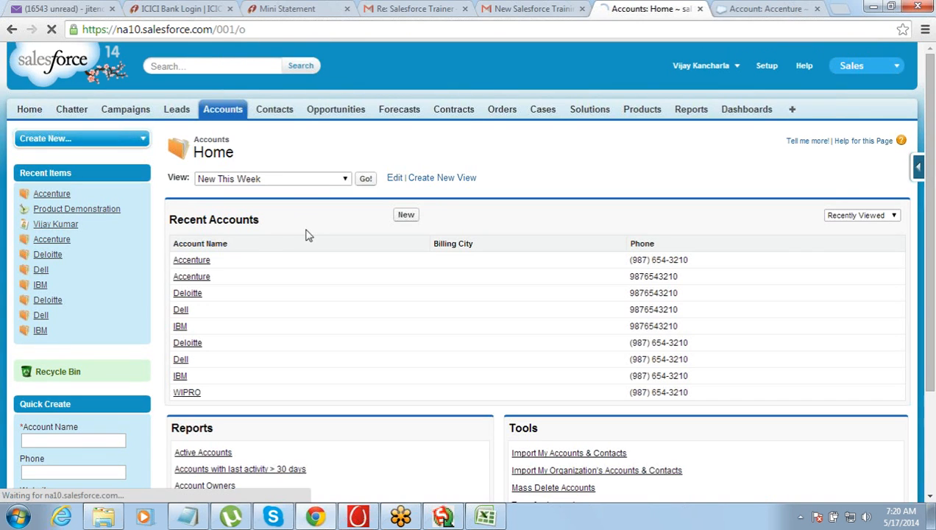
{"action": "left_click", "coordinate": [191, 277]}
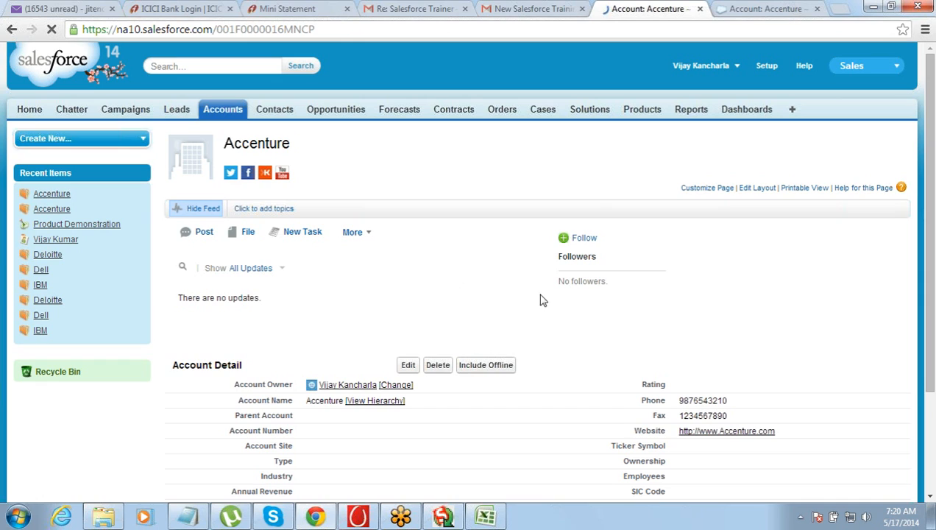
{"action": "double_click", "coordinate": [681, 423]}
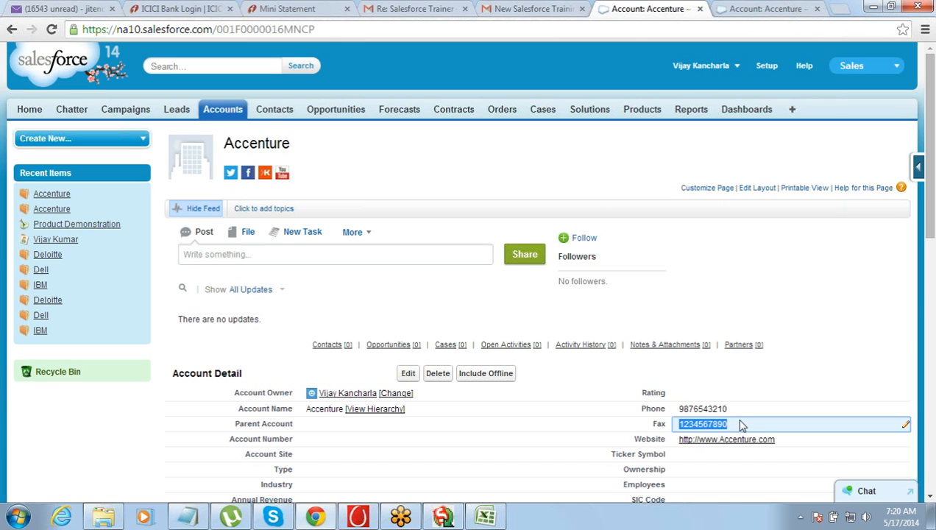
{"action": "left_click", "coordinate": [927, 83]}
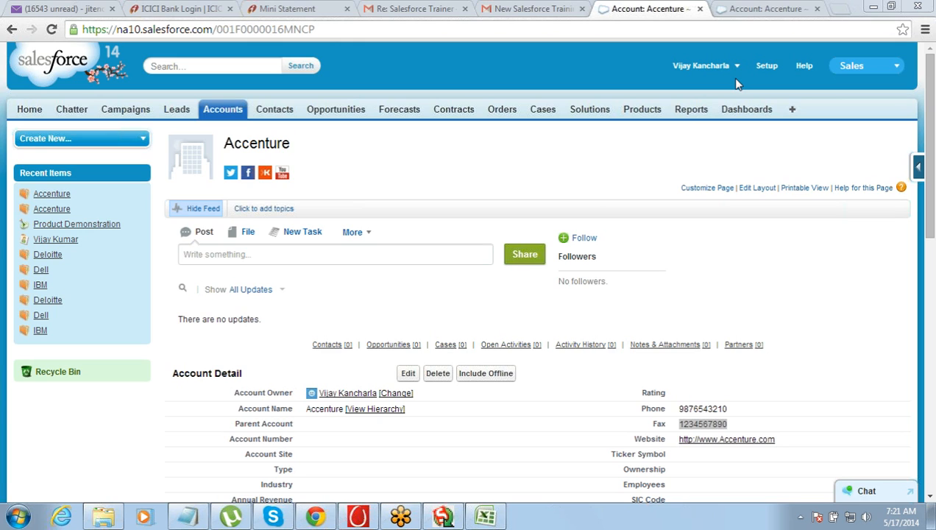
{"action": "left_click", "coordinate": [512, 195]}
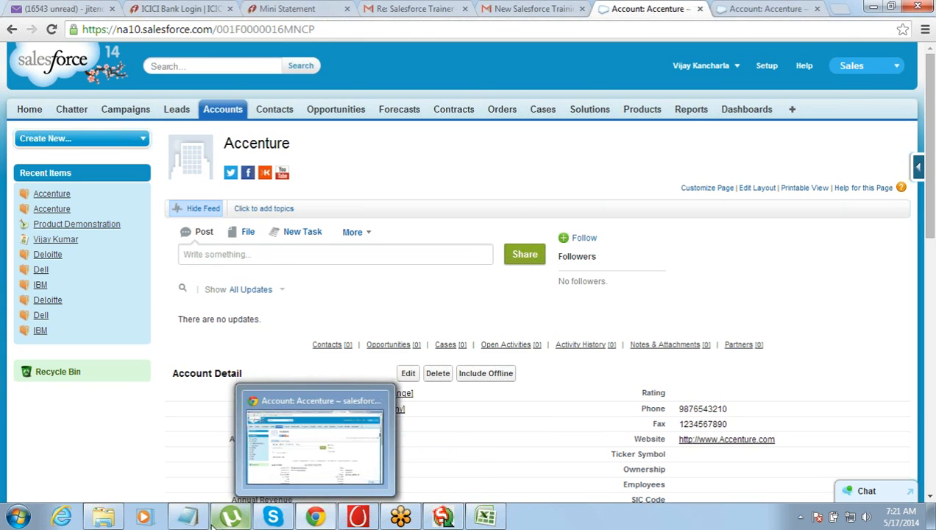
- Switch to the Notepad notes, remove the blank lines around "Mass Delete", and add "MAss Update" below "Mass Transfer"
{"action": "left_click", "coordinate": [209, 431]}
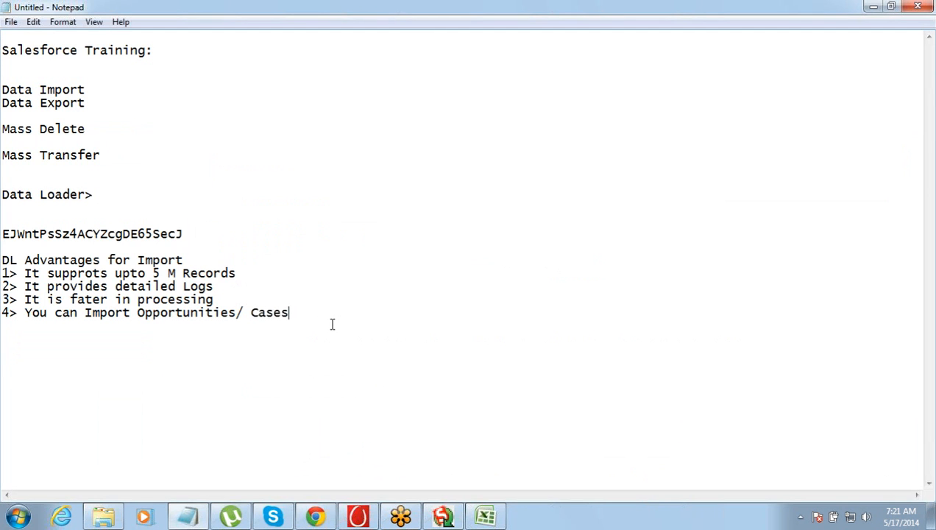
{"action": "left_click", "coordinate": [107, 154]}
{"action": "key", "text": "Return"}
{"action": "key", "text": "Return"}
{"action": "key", "text": "Up"}
{"action": "key", "text": "Up"}
{"action": "key", "text": "Up"}
{"action": "key", "text": "Up"}
{"action": "key", "text": "Up"}
{"action": "key", "text": "Delete"}
{"action": "key", "text": "Down"}
{"action": "key", "text": "Delete"}
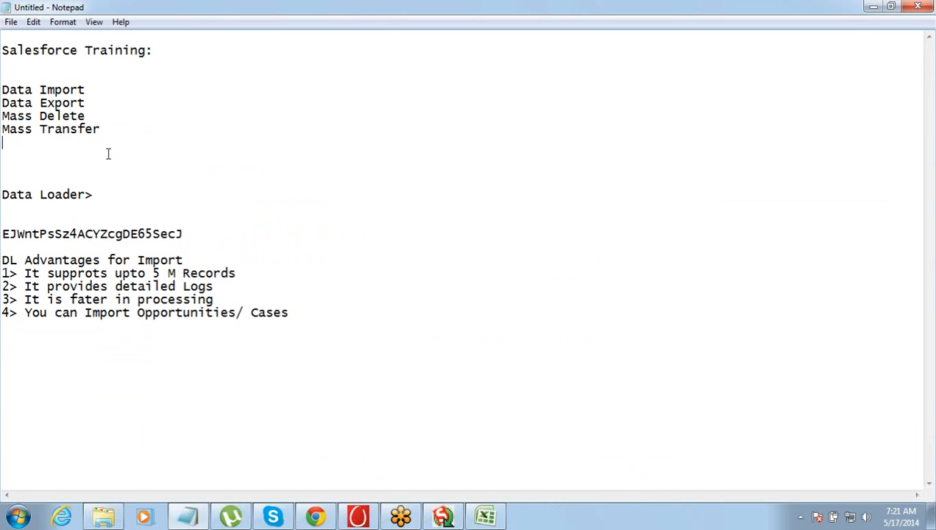
{"action": "type", "text": "MAss Update"}
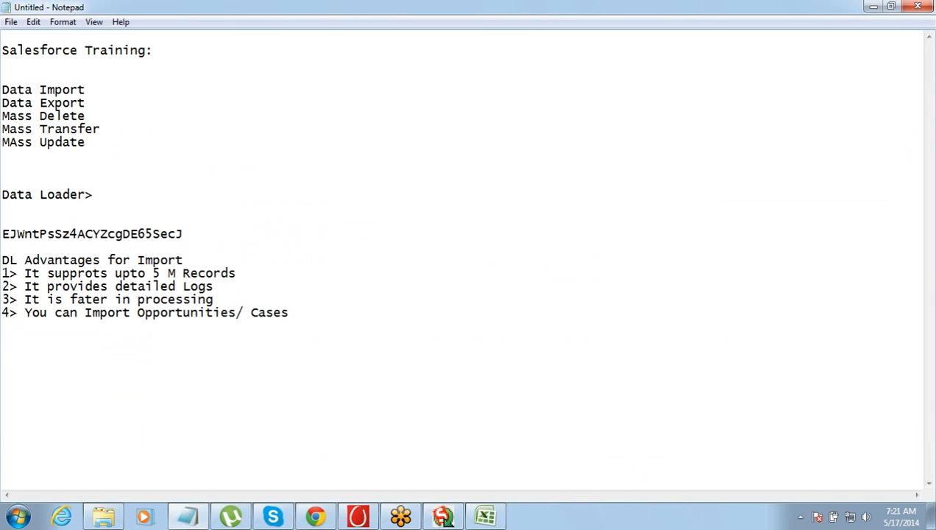